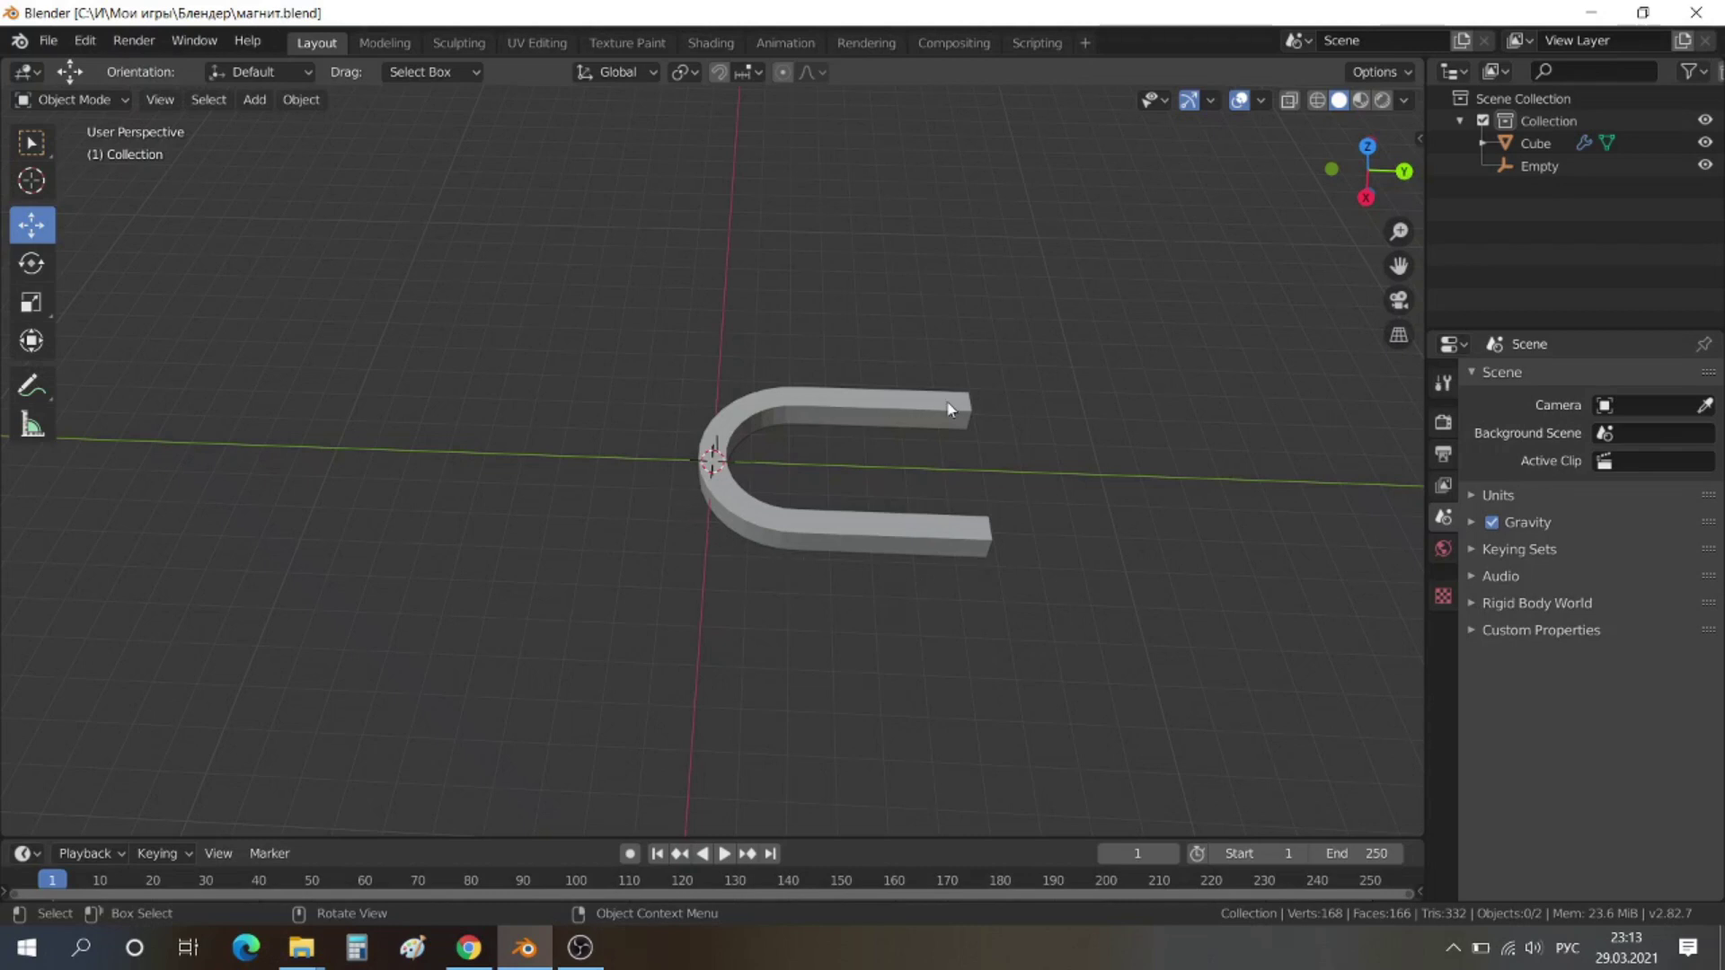
Open the File menu to start replacing the magnet file with a new scene
{"action": "left_click", "coordinate": [47, 41]}
Start a General scene and scale the cube into a bar: X 10.212, Y and Z 0.378
{"action": "left_click", "coordinate": [338, 73]}
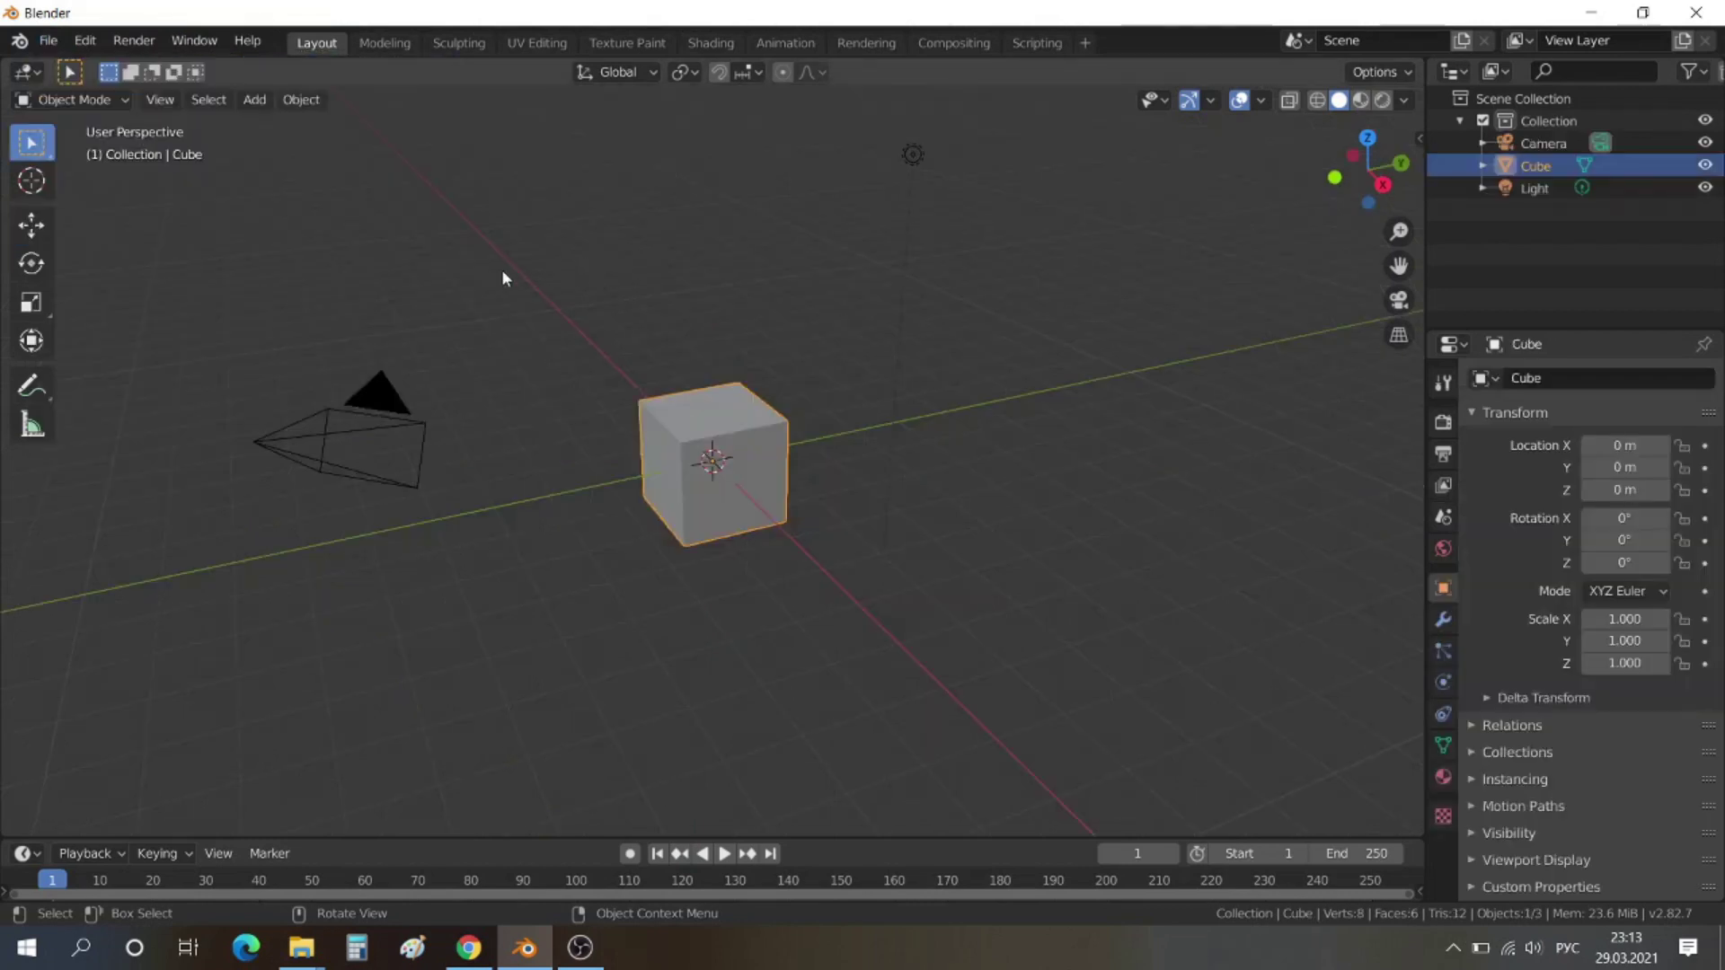
{"action": "middle_click_drag", "start_coordinate": [810, 566], "coordinate": [857, 610]}
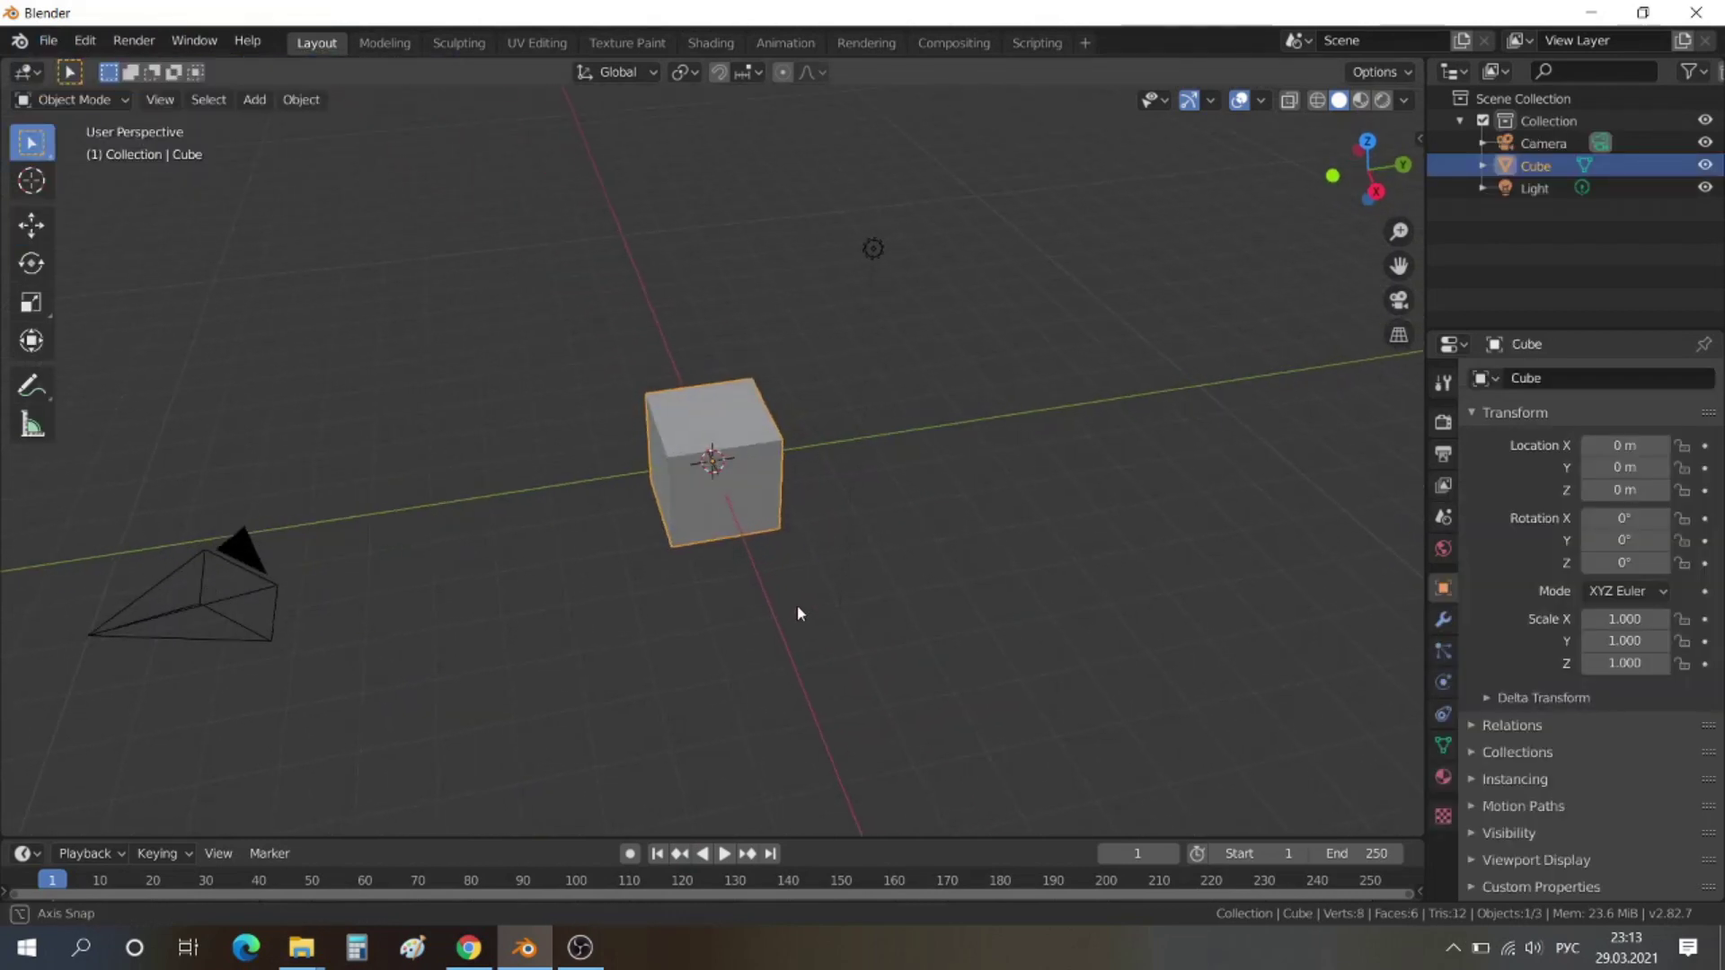
{"action": "left_click", "coordinate": [31, 302]}
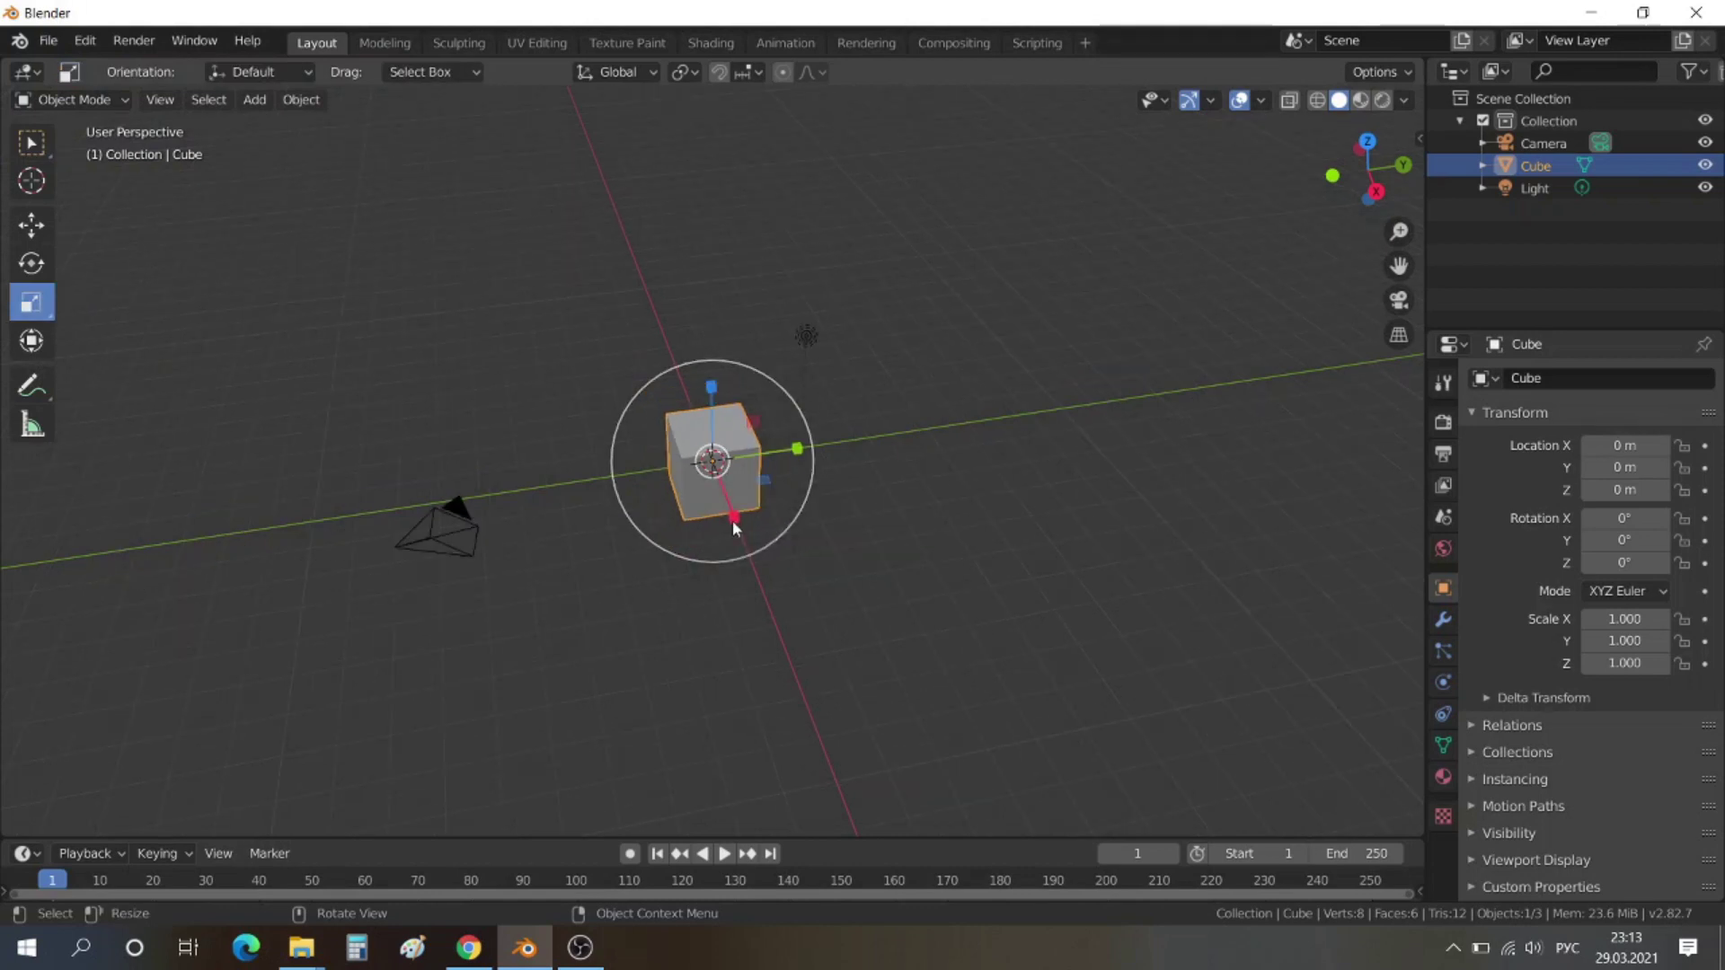
{"action": "mouse_move", "coordinate": [733, 518]}
{"action": "left_mouse_down"}
{"action": "mouse_move", "coordinate": [745, 568]}
{"action": "mouse_move", "coordinate": [882, 590]}
{"action": "left_mouse_up"}
{"action": "left_click_drag", "start_coordinate": [752, 420], "coordinate": [717, 458]}
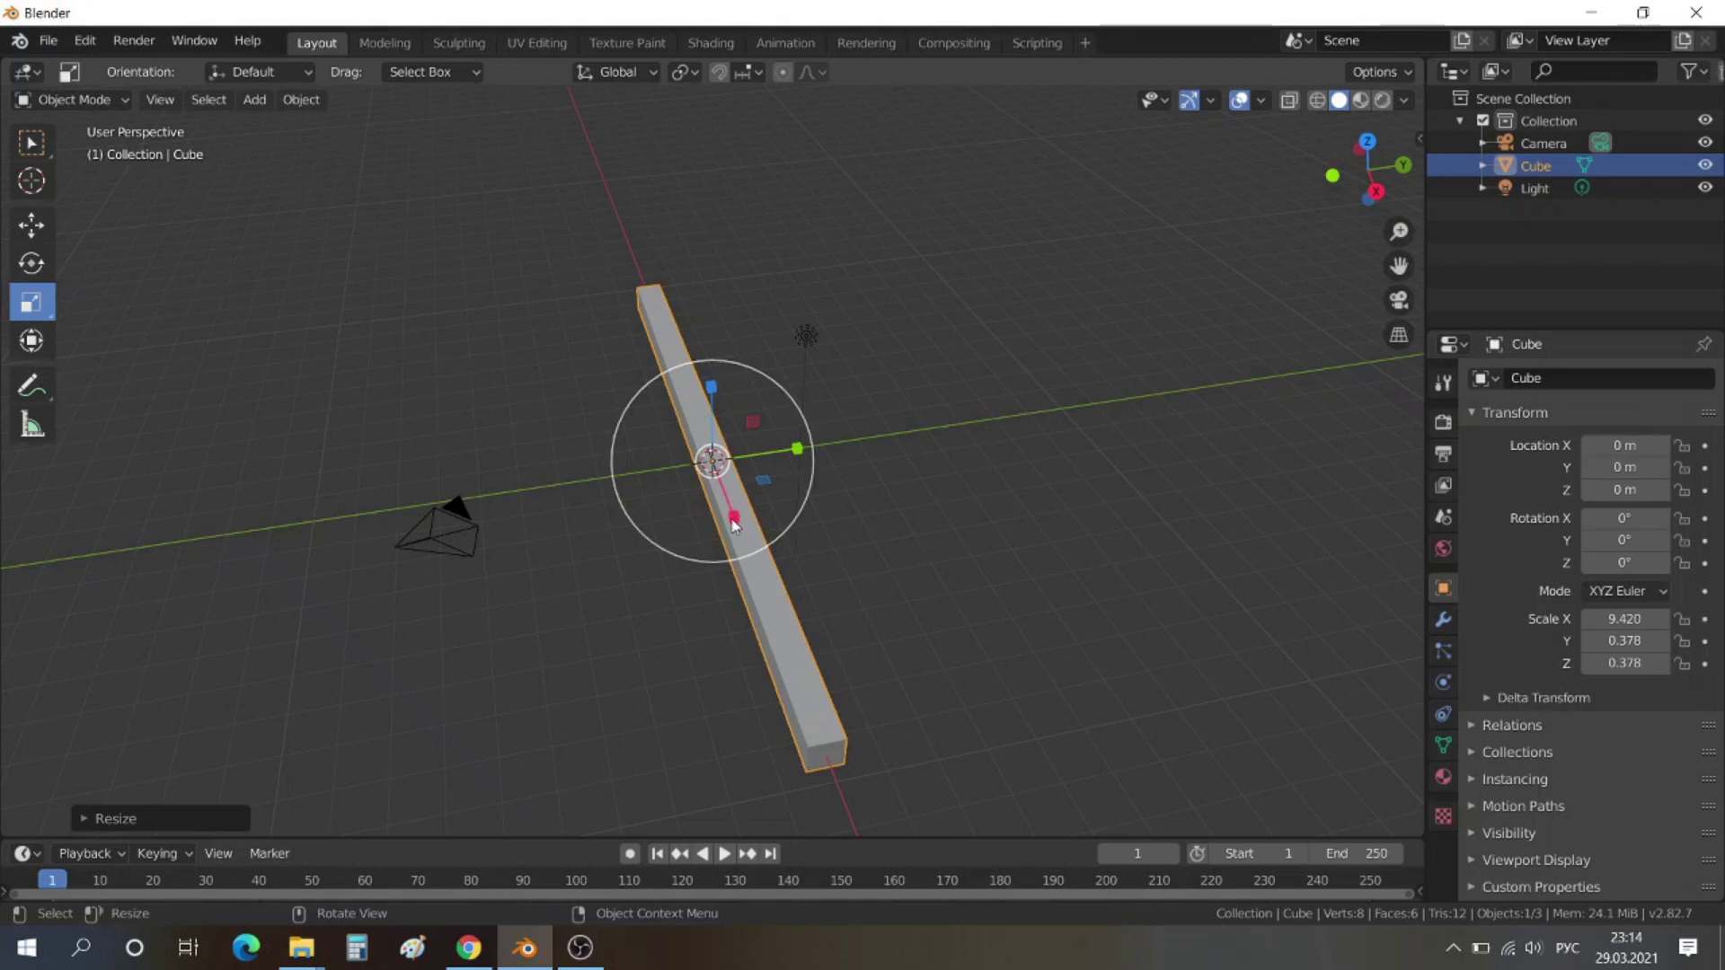
{"action": "left_click_drag", "start_coordinate": [733, 524], "coordinate": [782, 532]}
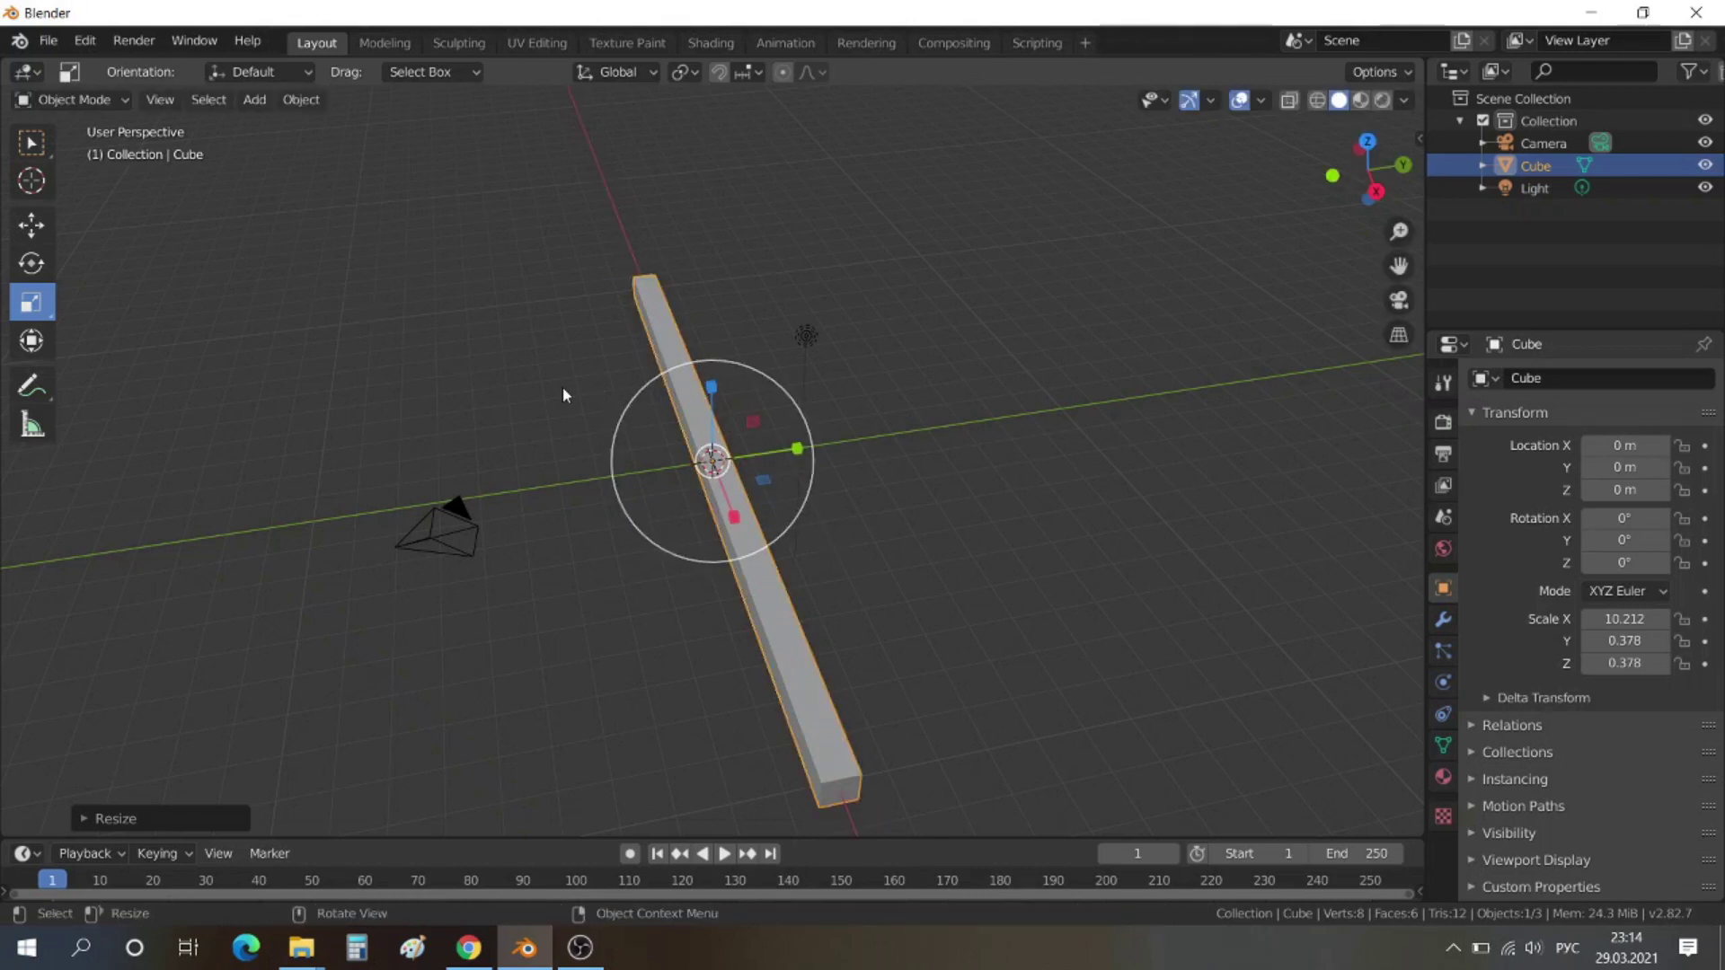
Divide the bar with 40 loop cuts in Edit Mode, then return to Object Mode
{"action": "key", "text": "Tab"}
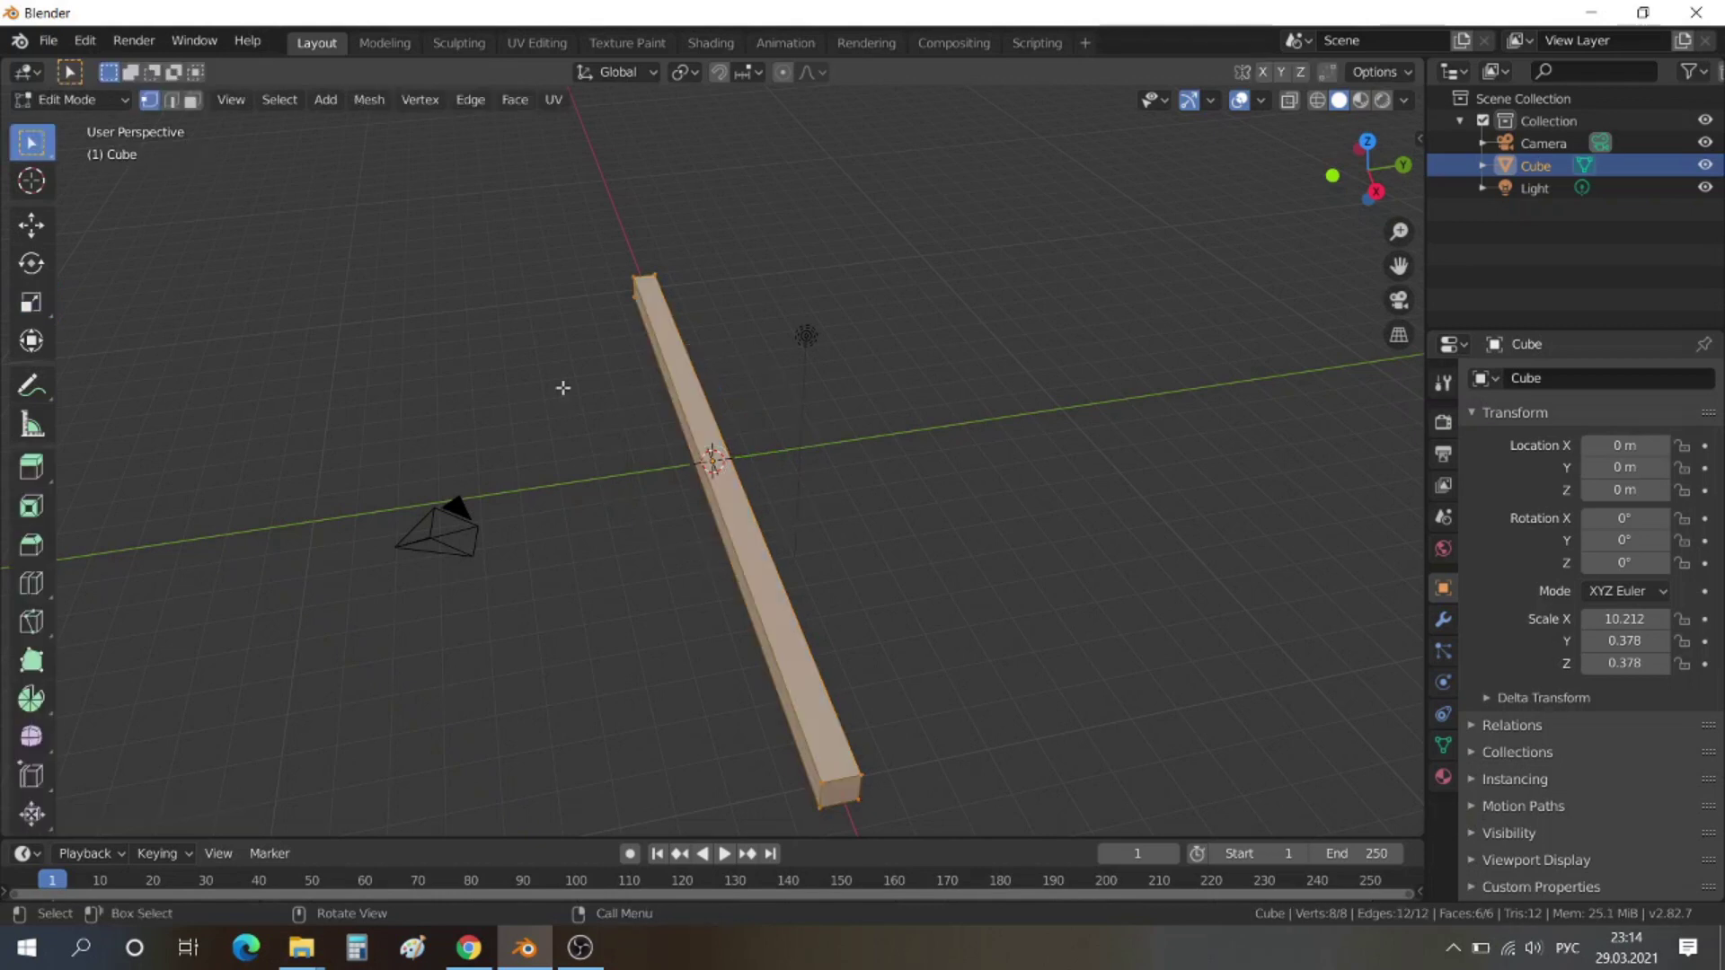
{"action": "left_click", "coordinate": [31, 583]}
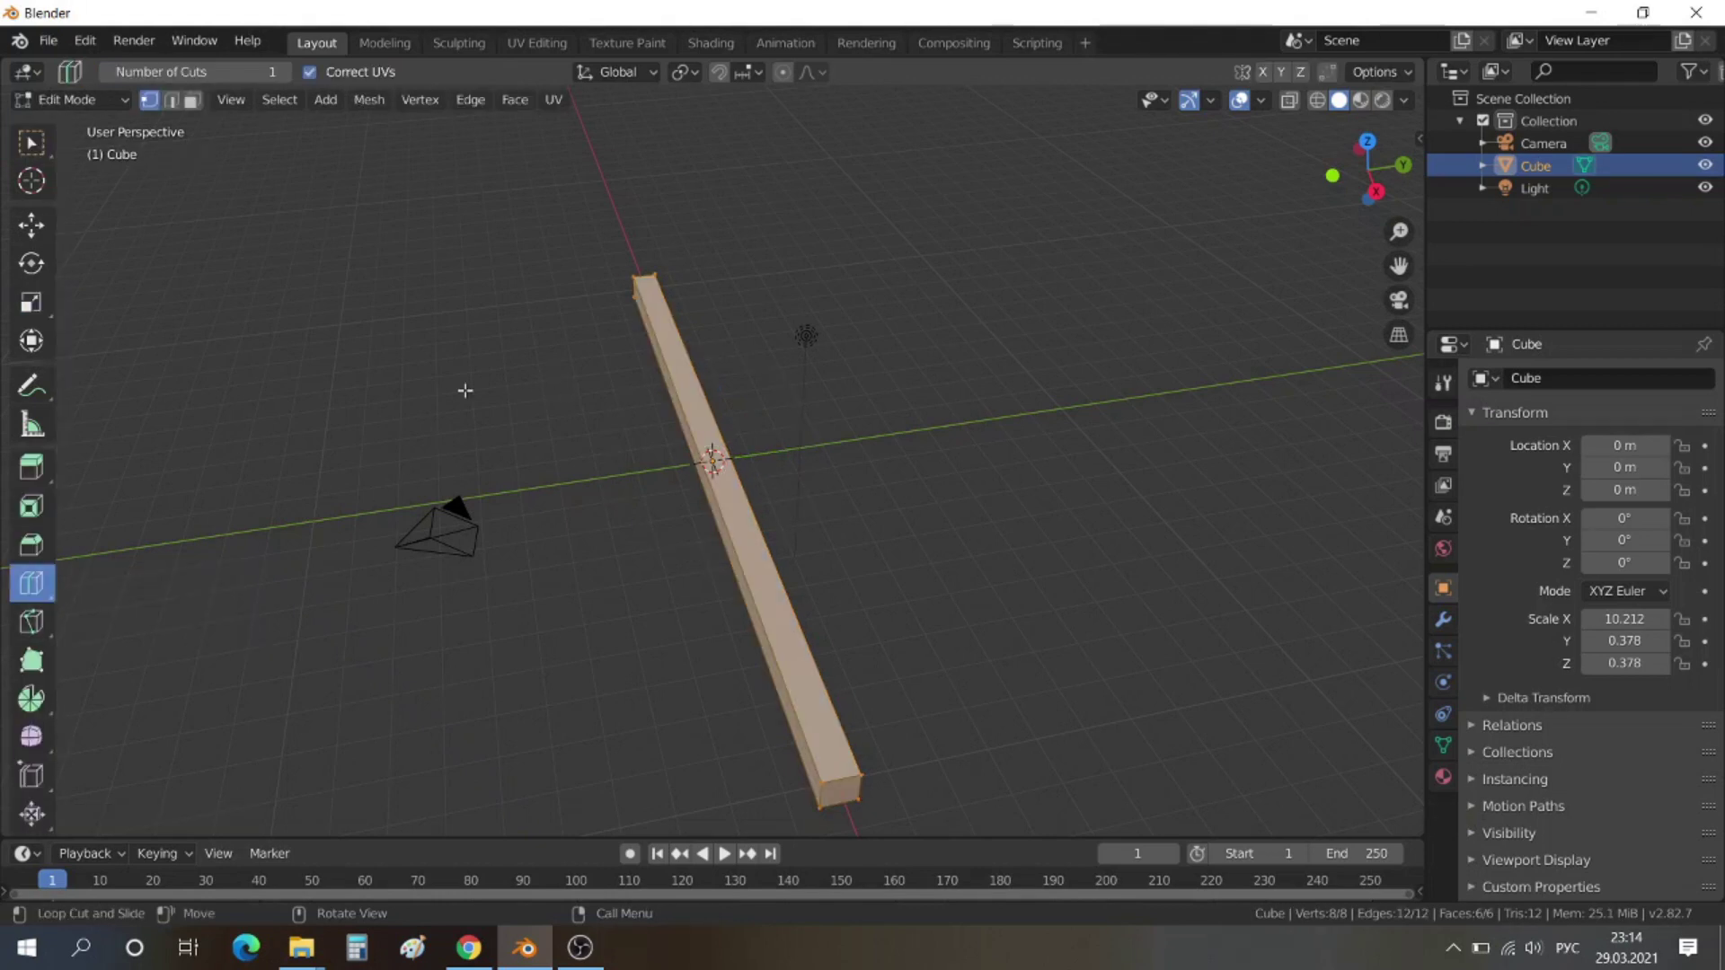
{"action": "left_click", "coordinate": [266, 74]}
{"action": "type", "text": "40"}
{"action": "key", "text": "Return"}
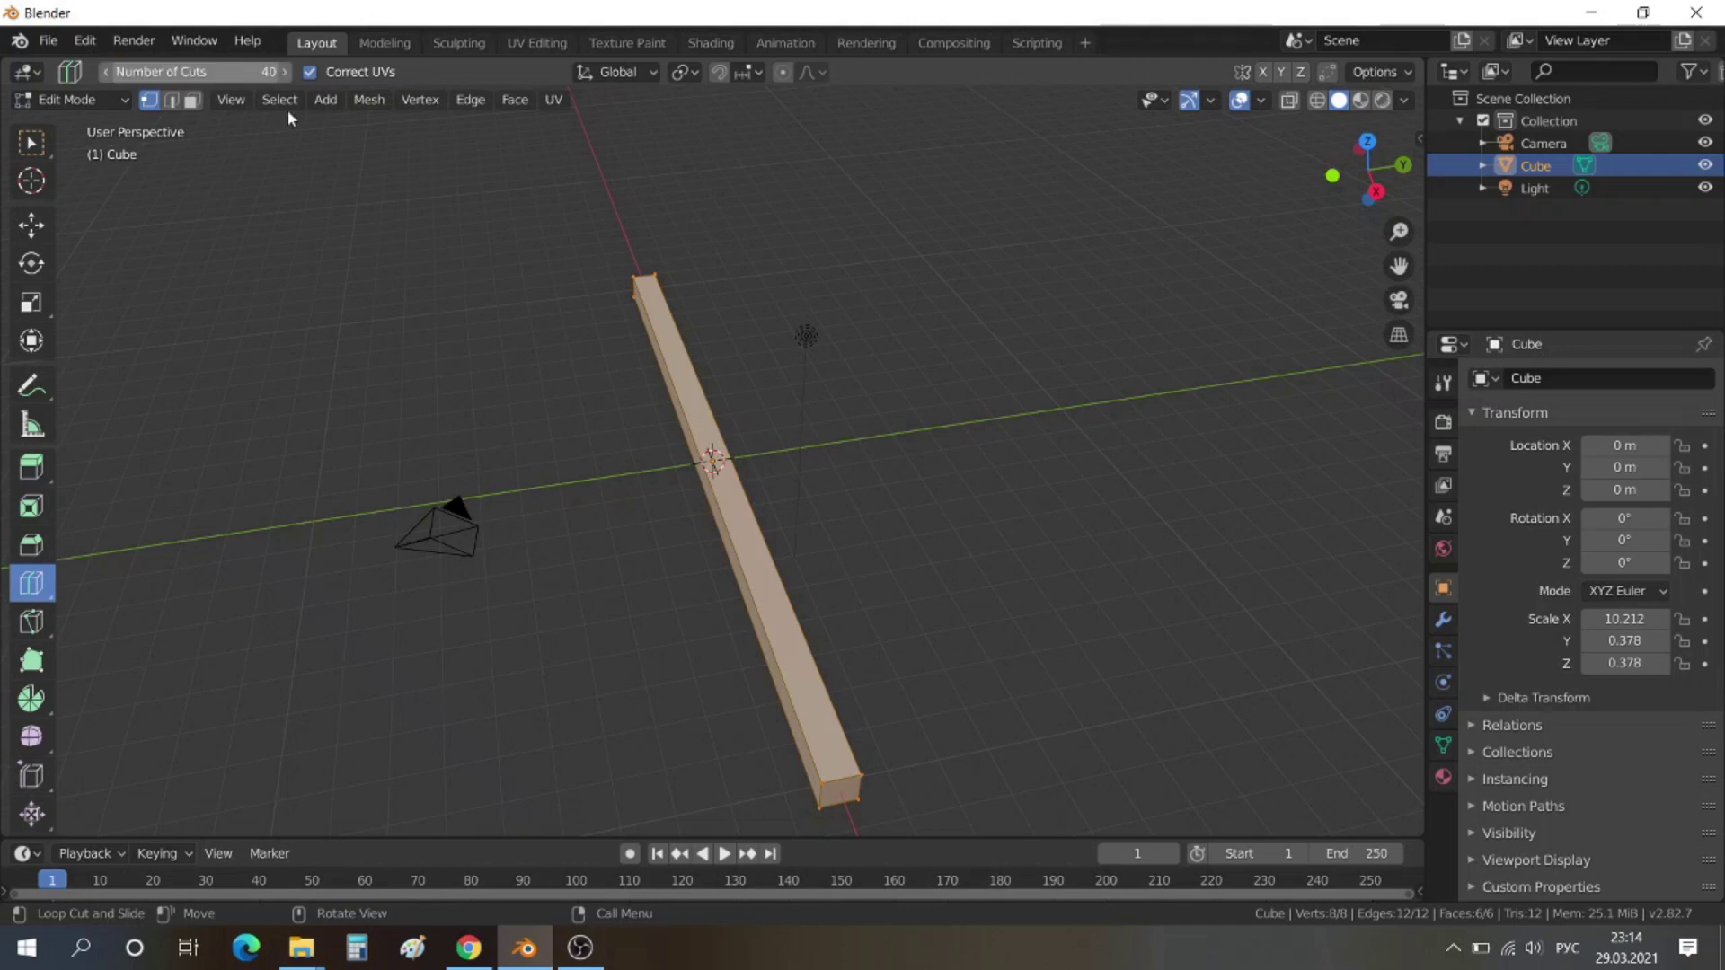
{"action": "left_click", "coordinate": [712, 460]}
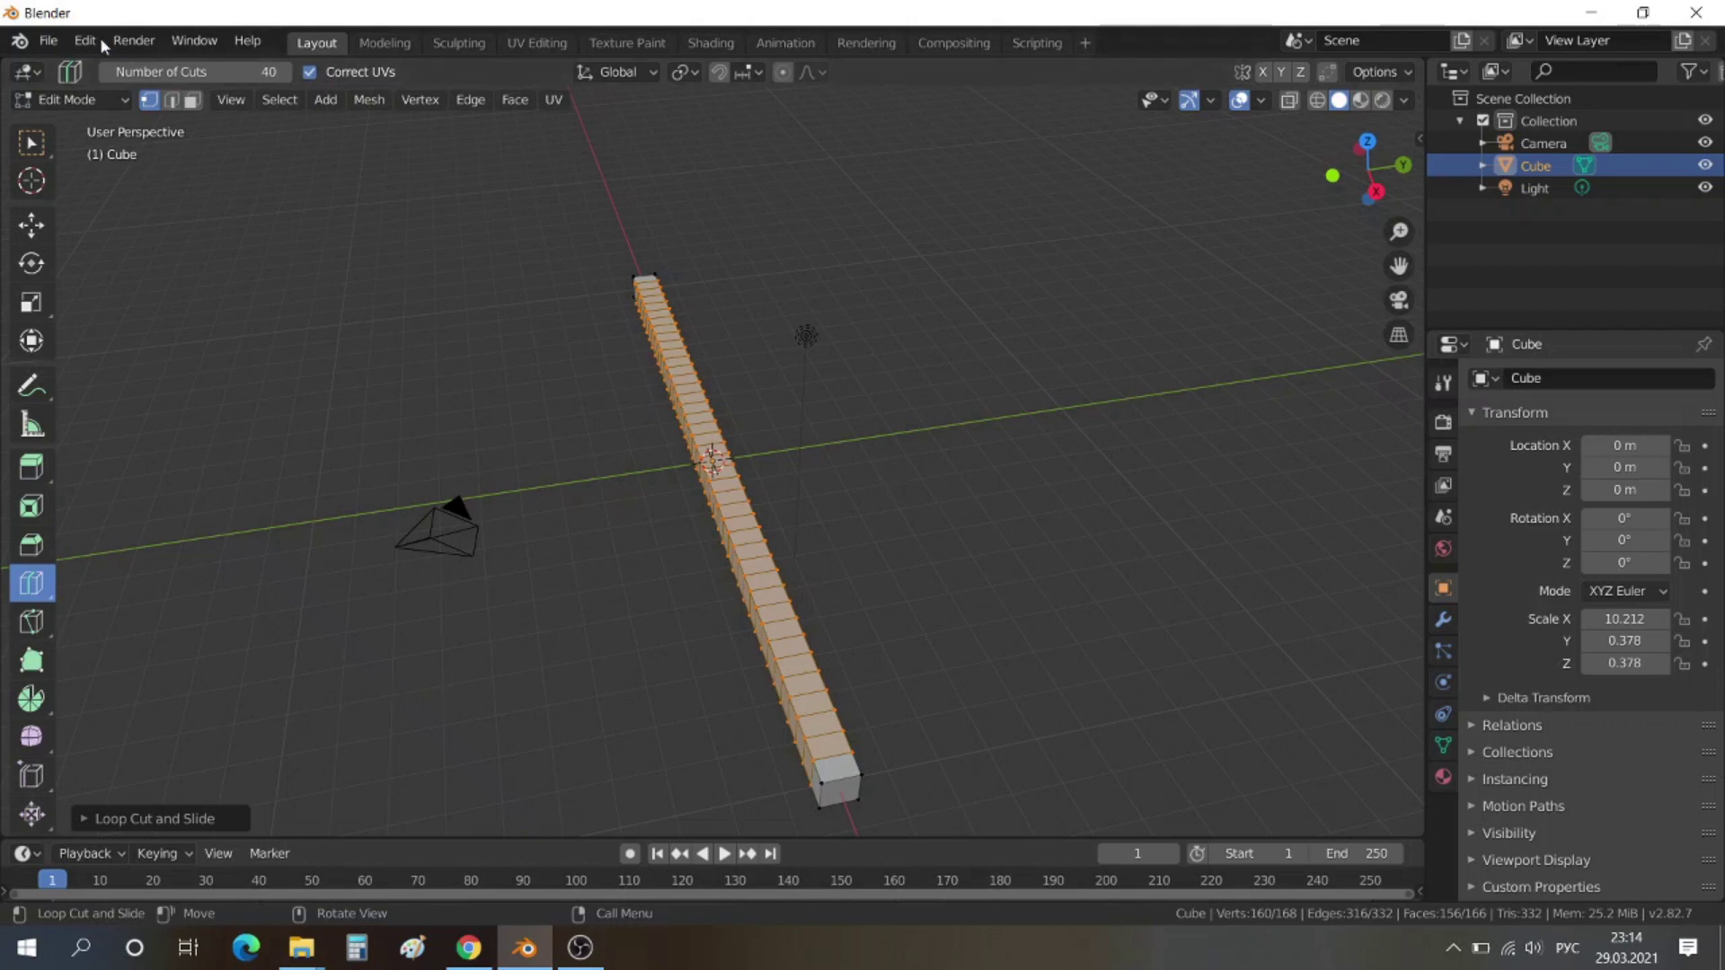
{"action": "left_click", "coordinate": [94, 99]}
{"action": "left_click", "coordinate": [79, 126]}
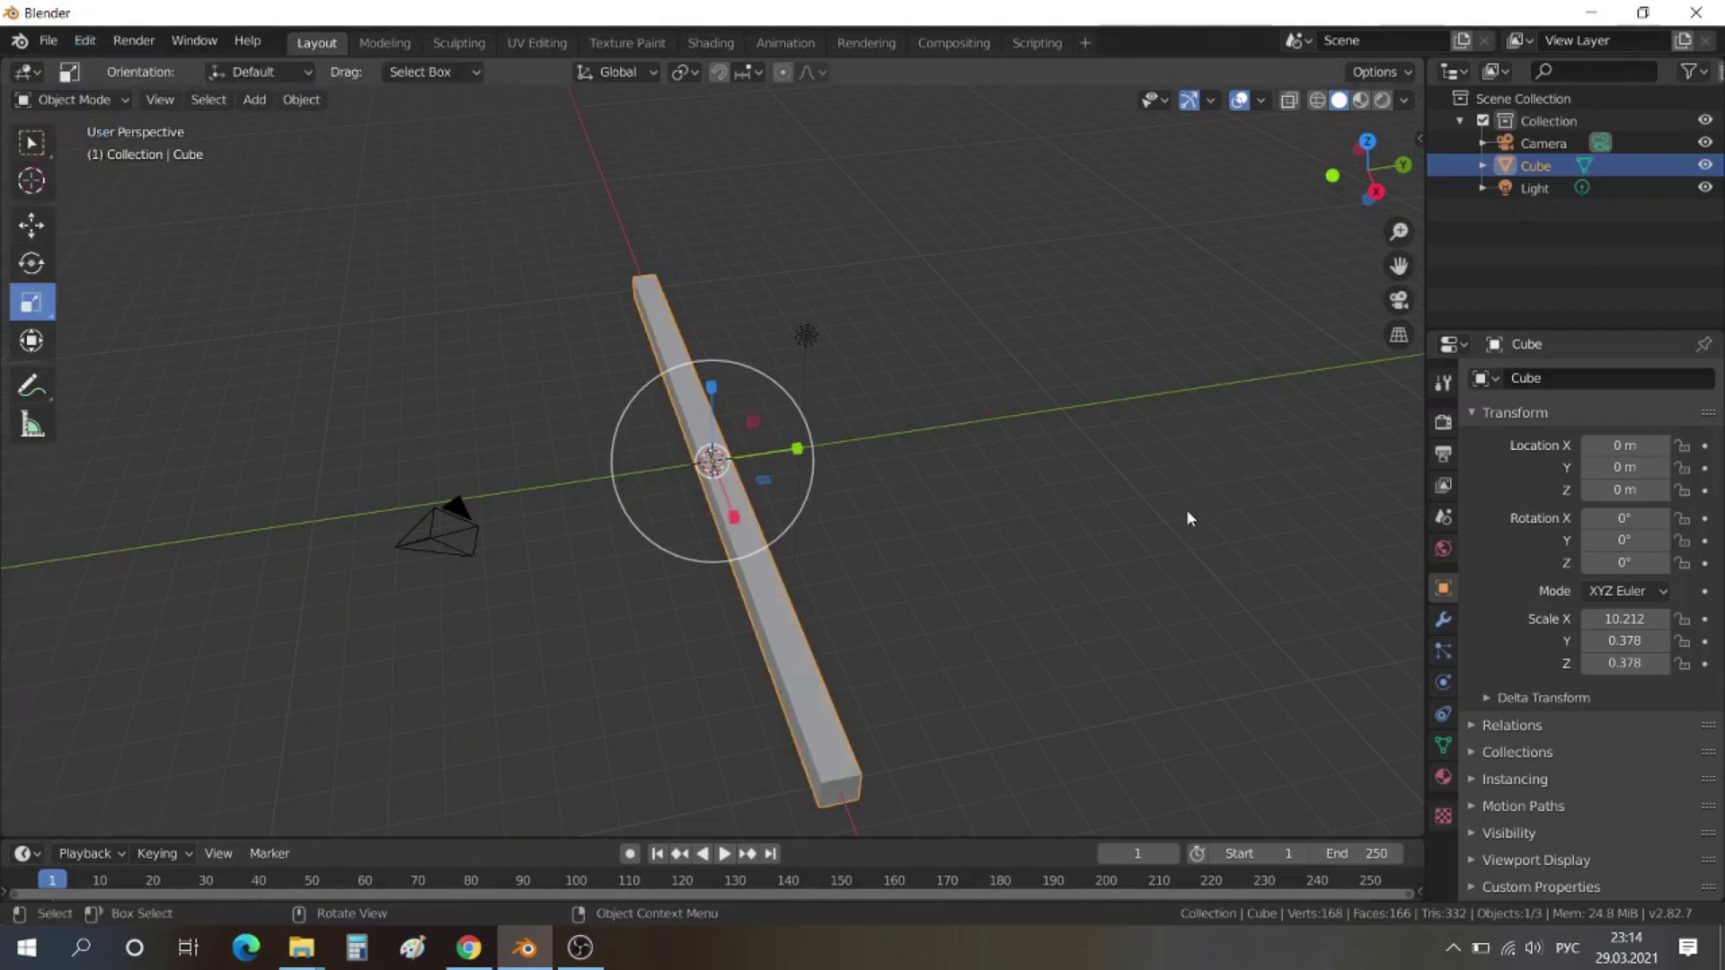
Add a Plain Axes Empty at Y 2.99 m beside the bar, then select the bar
{"action": "key", "text": "shift+a"}
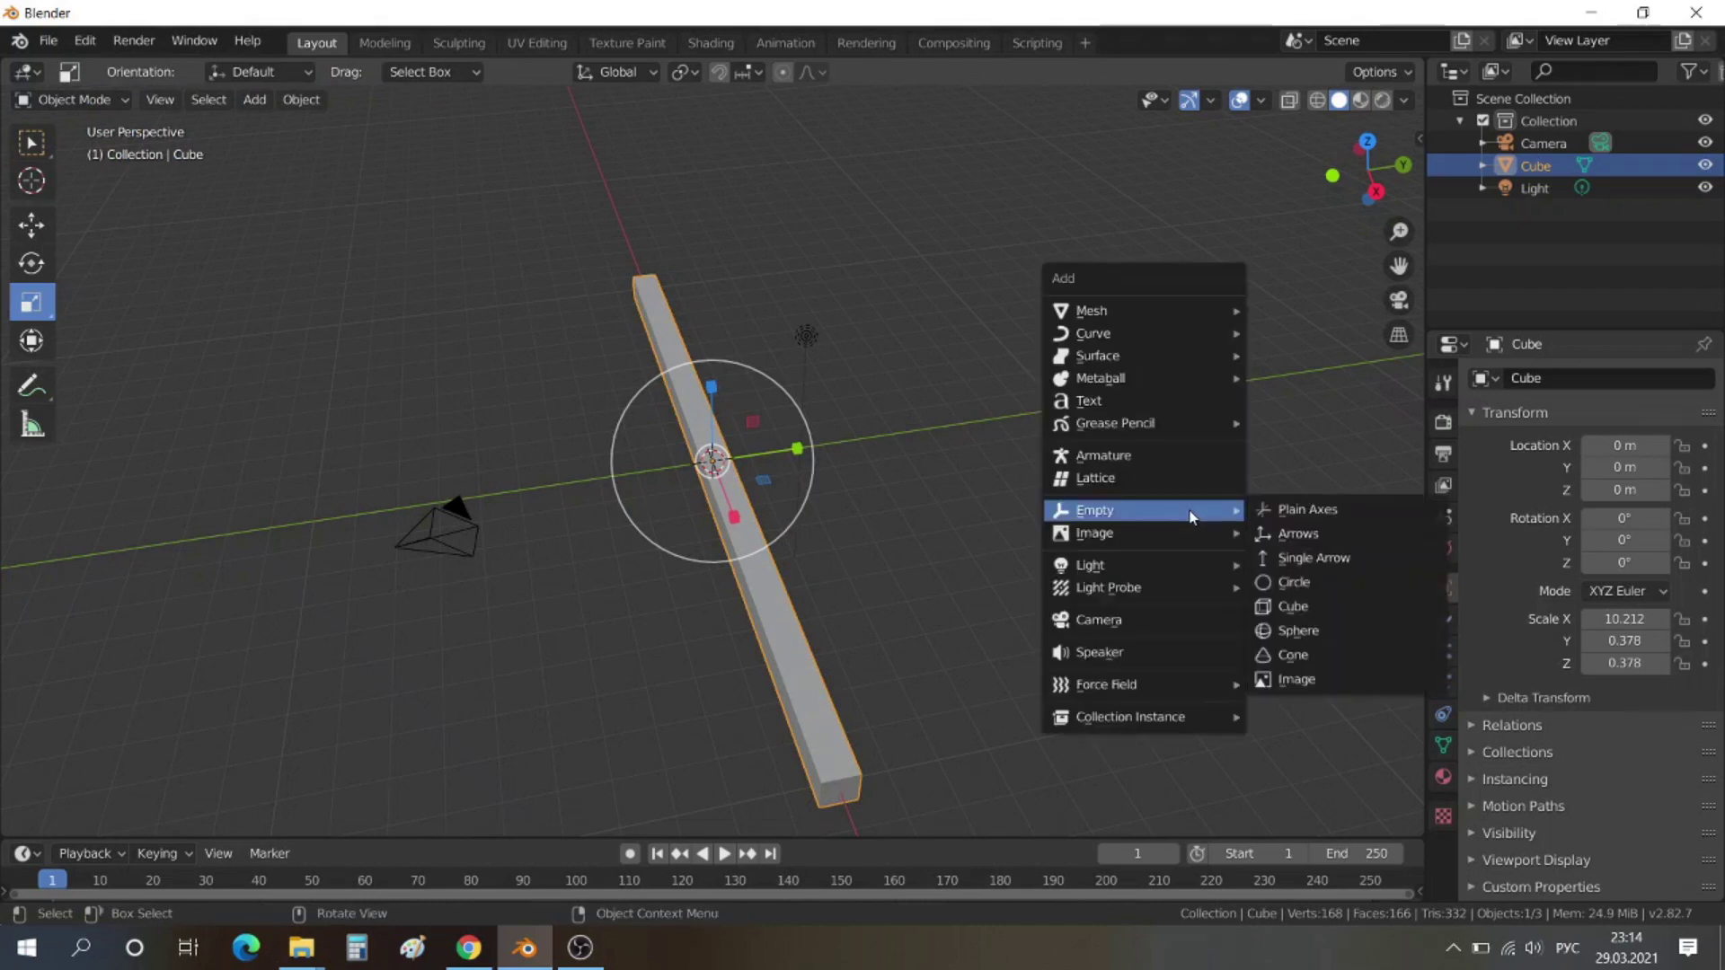
{"action": "left_click", "coordinate": [1274, 509]}
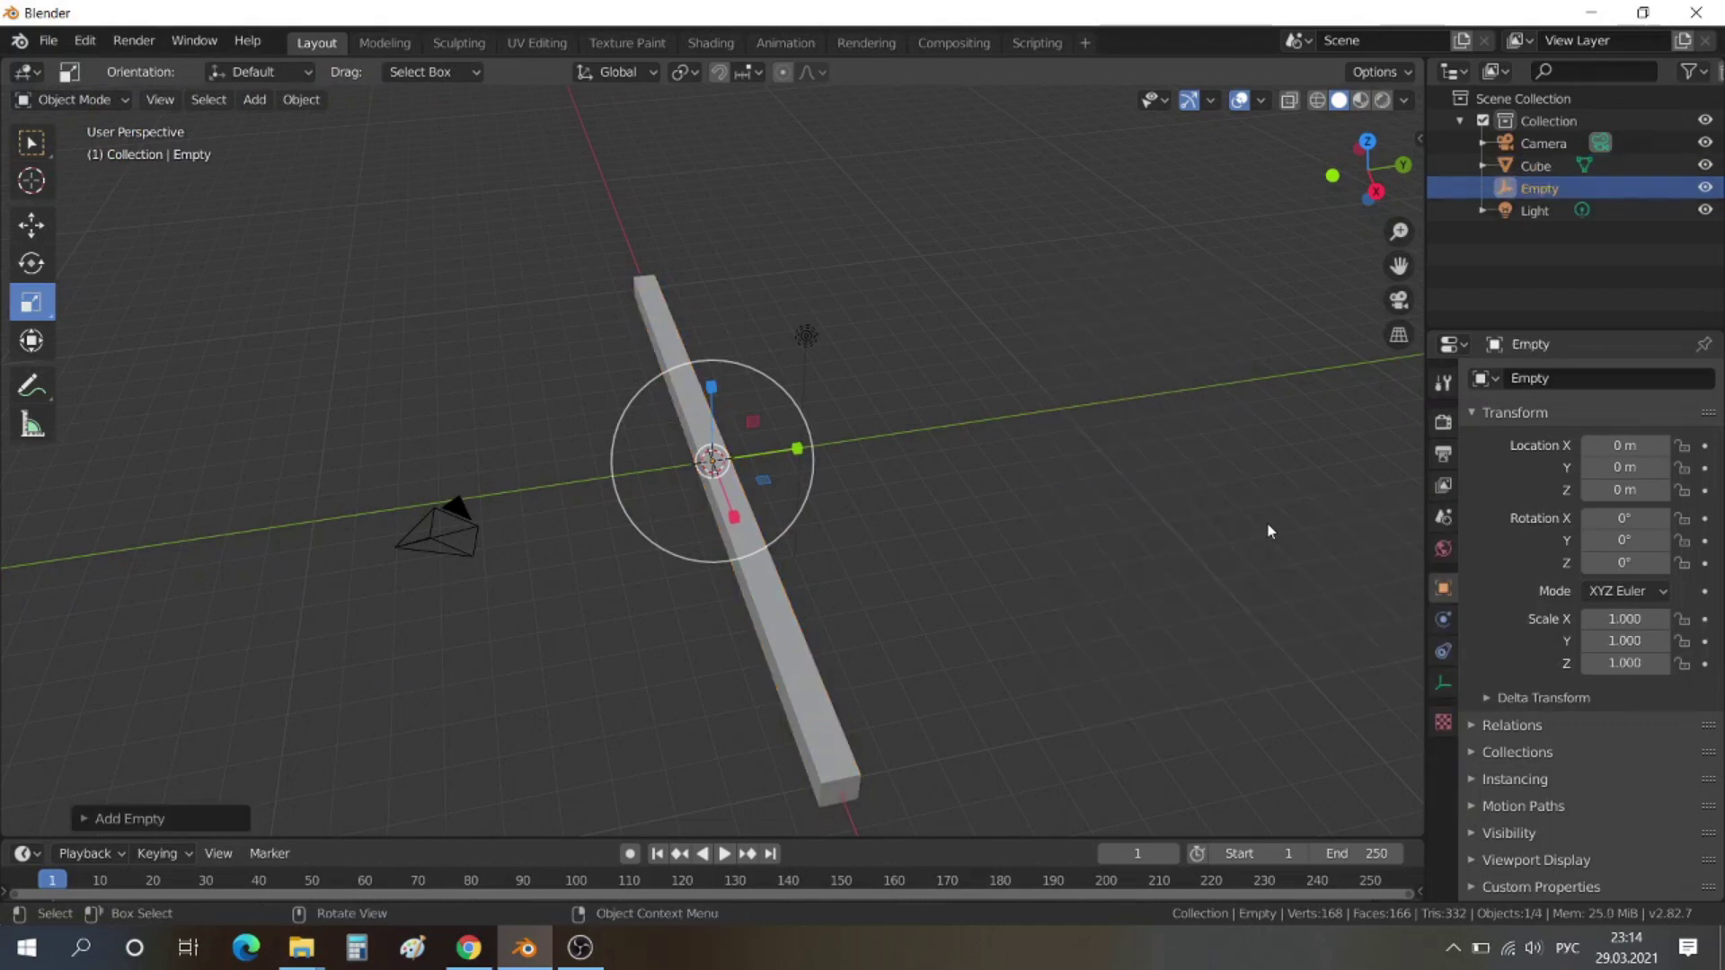
{"action": "left_click", "coordinate": [31, 225]}
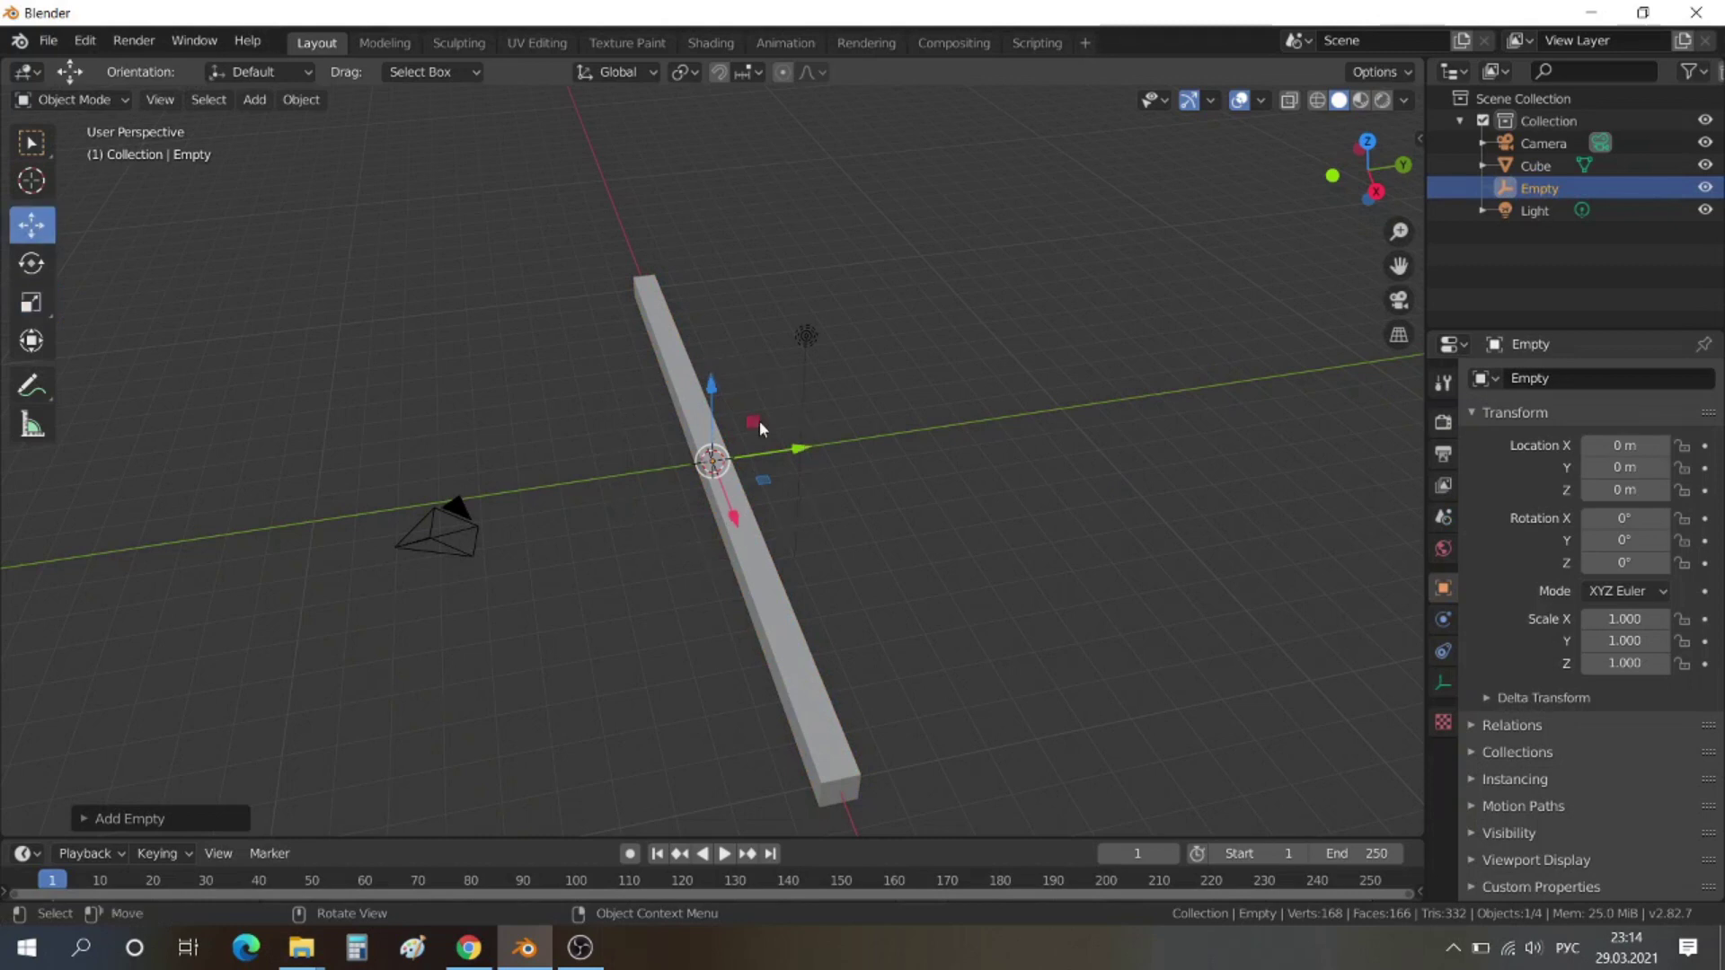
{"action": "left_click_drag", "start_coordinate": [794, 452], "coordinate": [910, 439]}
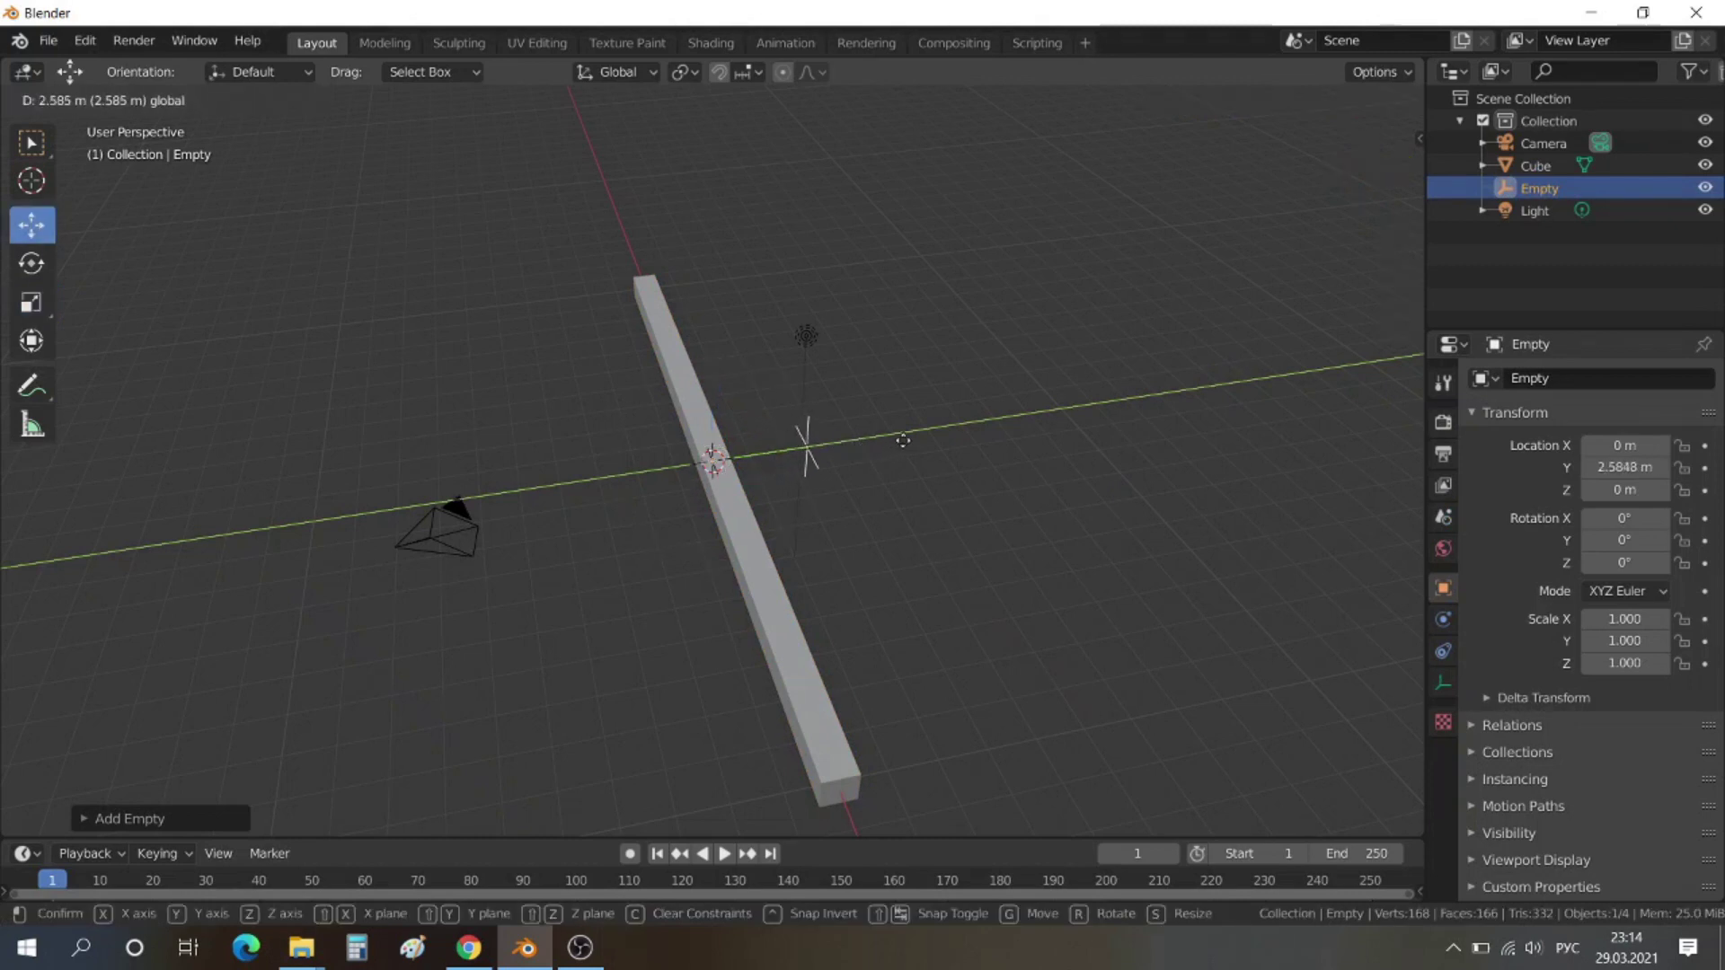
{"action": "middle_click_drag", "start_coordinate": [938, 547], "coordinate": [917, 566]}
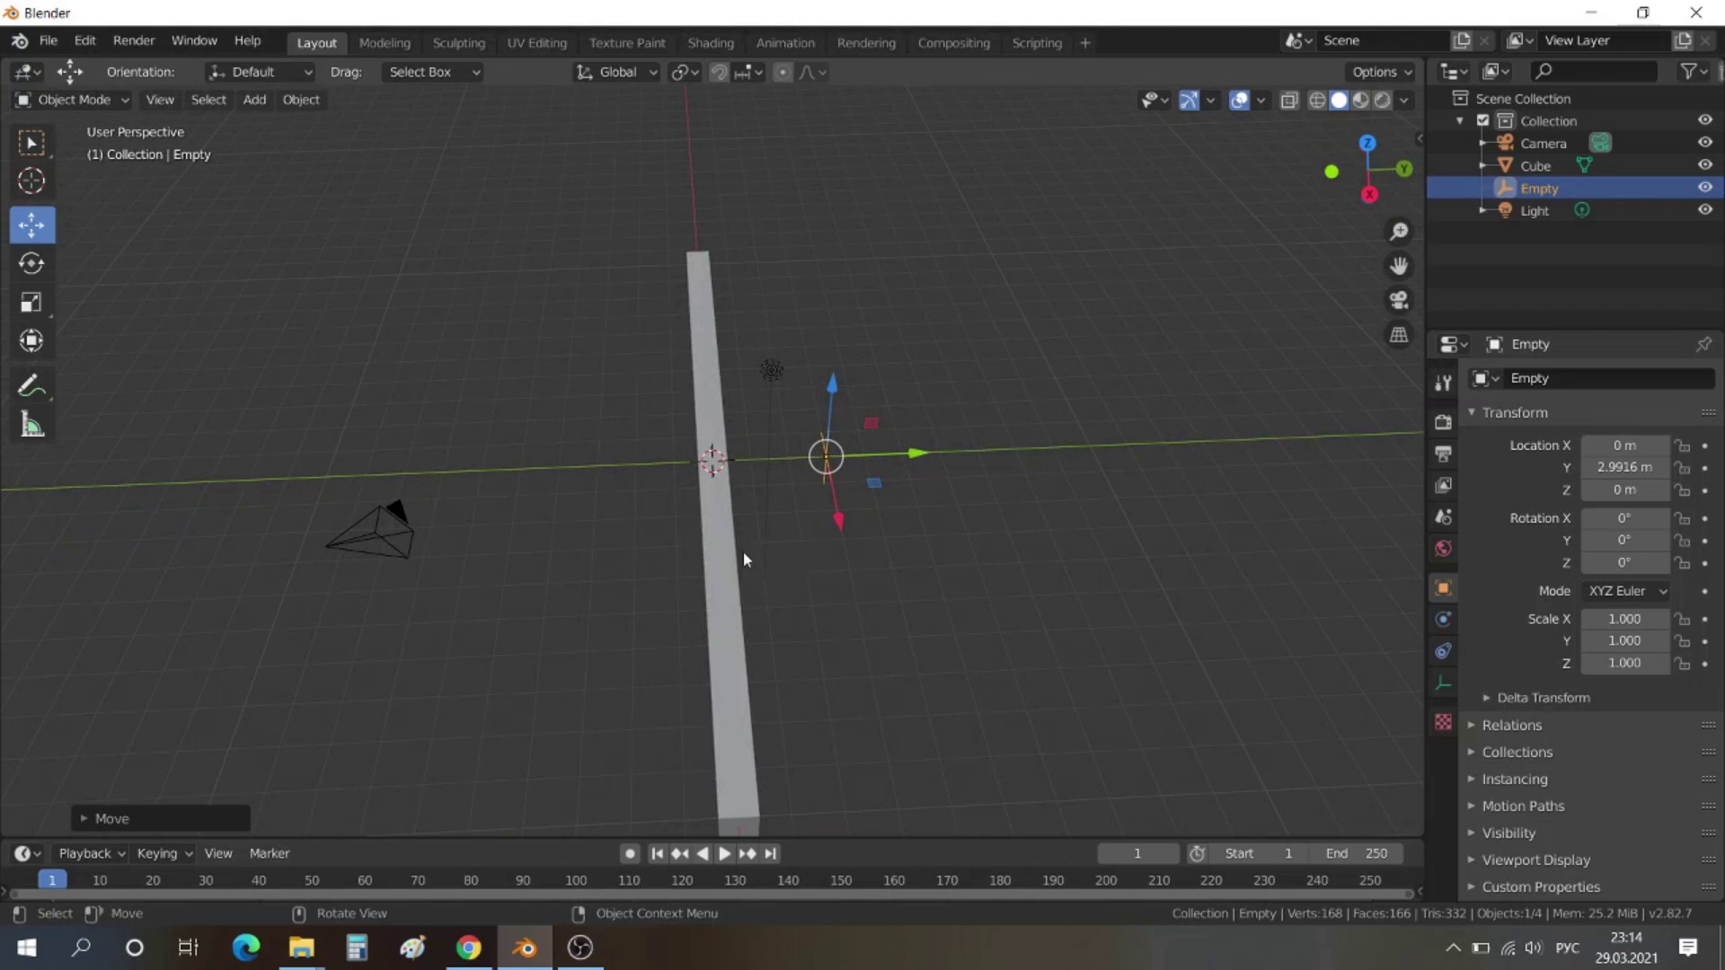
{"action": "left_click", "coordinate": [720, 546]}
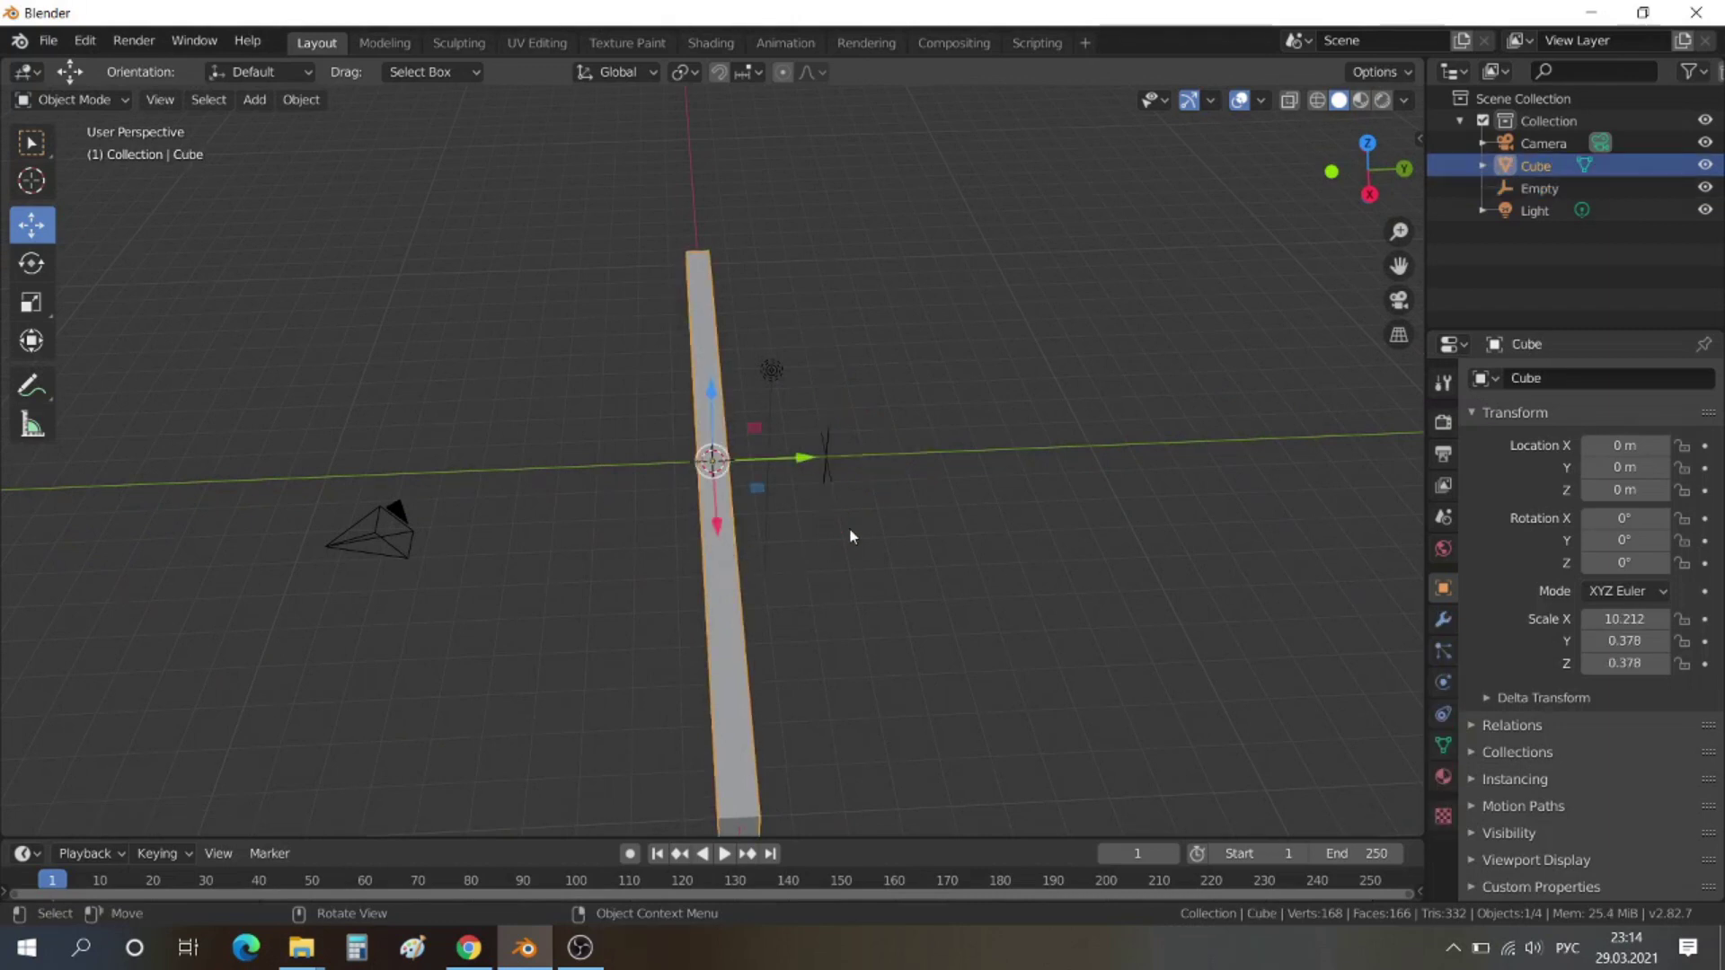
Give the bar a Simple Deform modifier on the Z axis with the Empty as origin
{"action": "left_click", "coordinate": [1443, 619]}
{"action": "left_click", "coordinate": [1556, 379]}
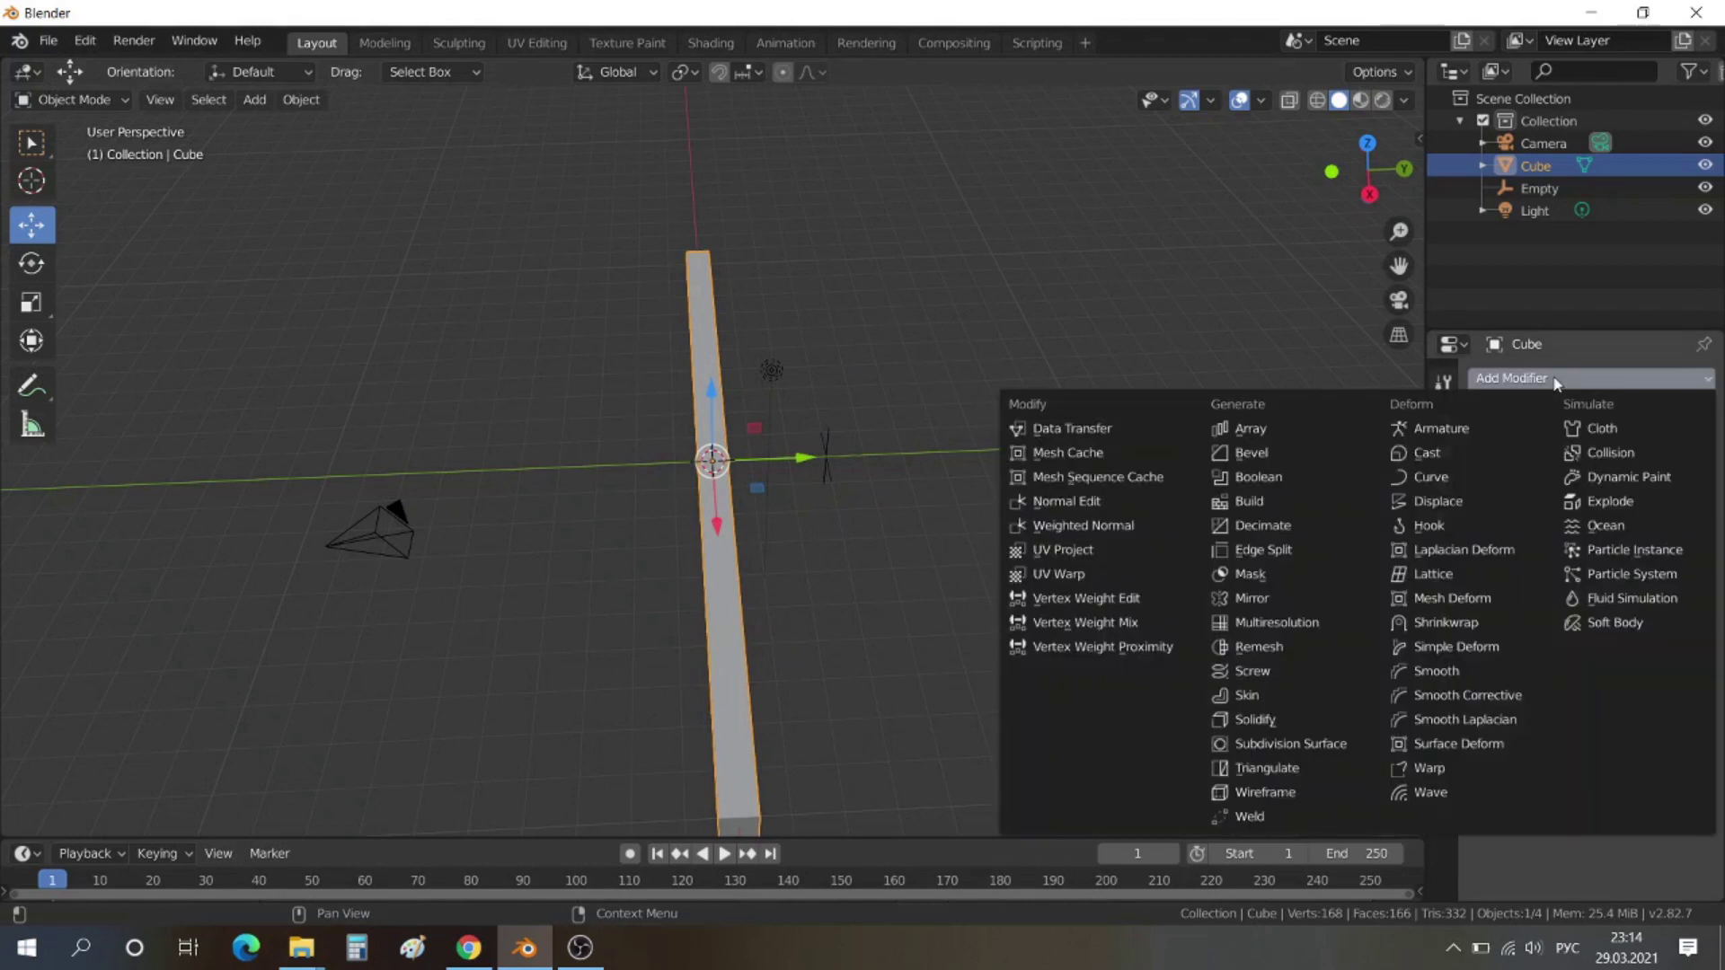
{"action": "left_click", "coordinate": [1455, 647]}
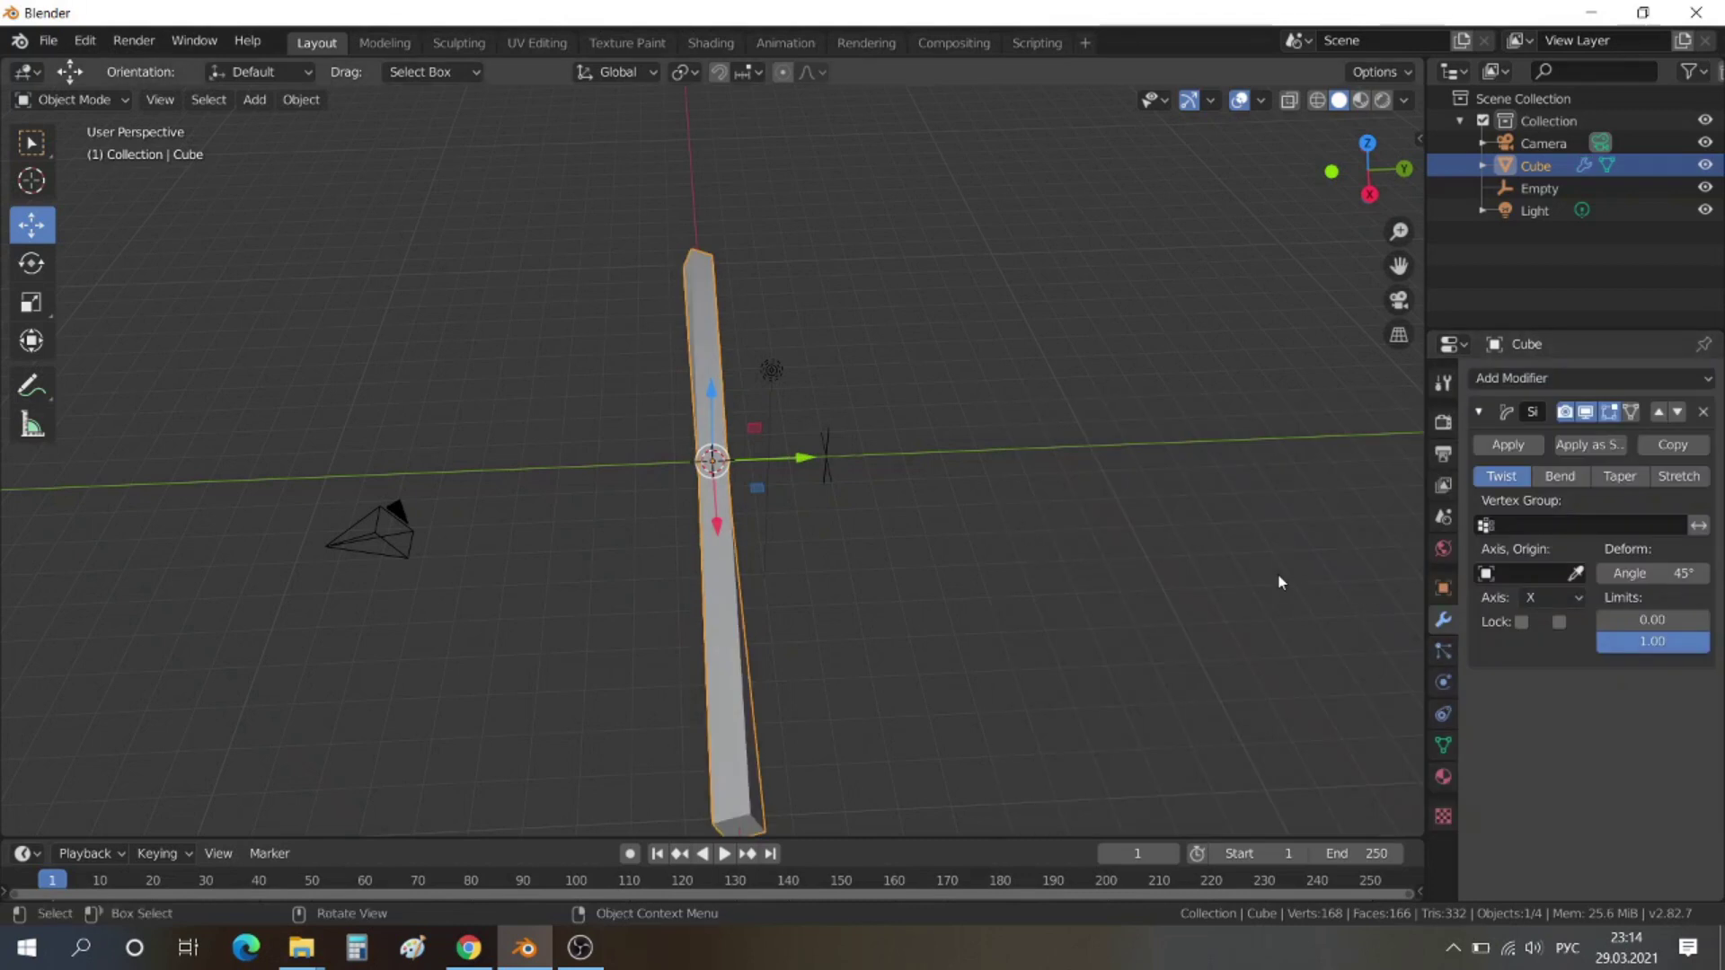
{"action": "left_click", "coordinate": [1569, 598]}
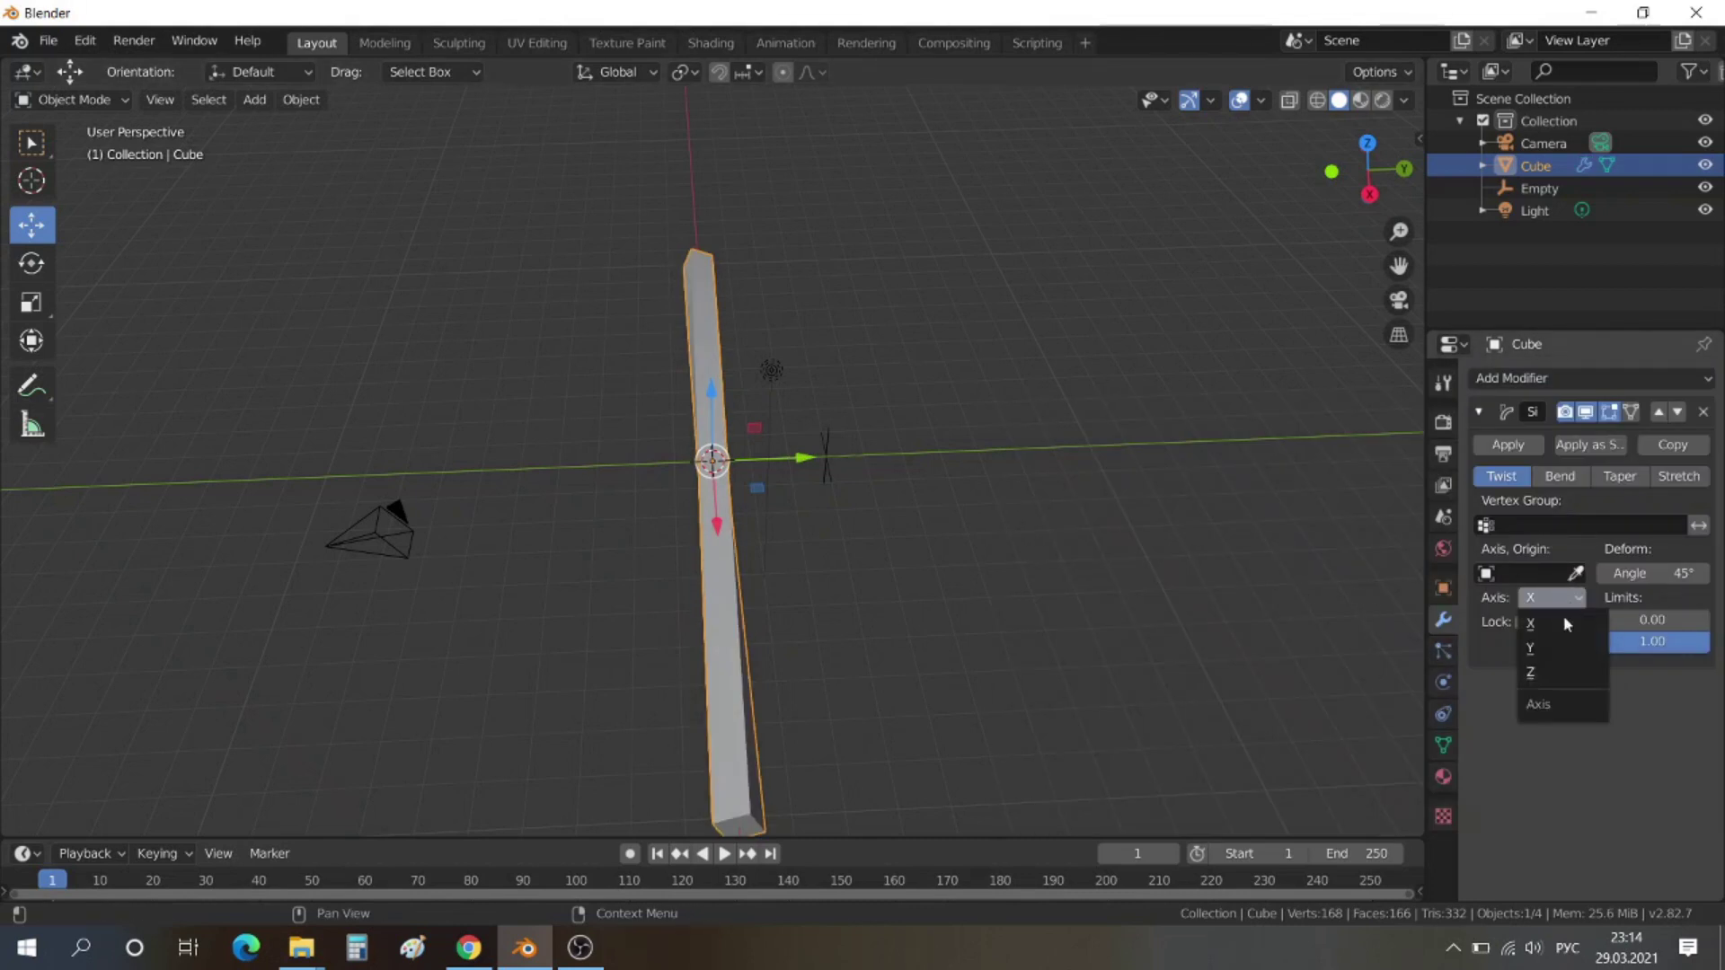
{"action": "left_click", "coordinate": [1549, 676]}
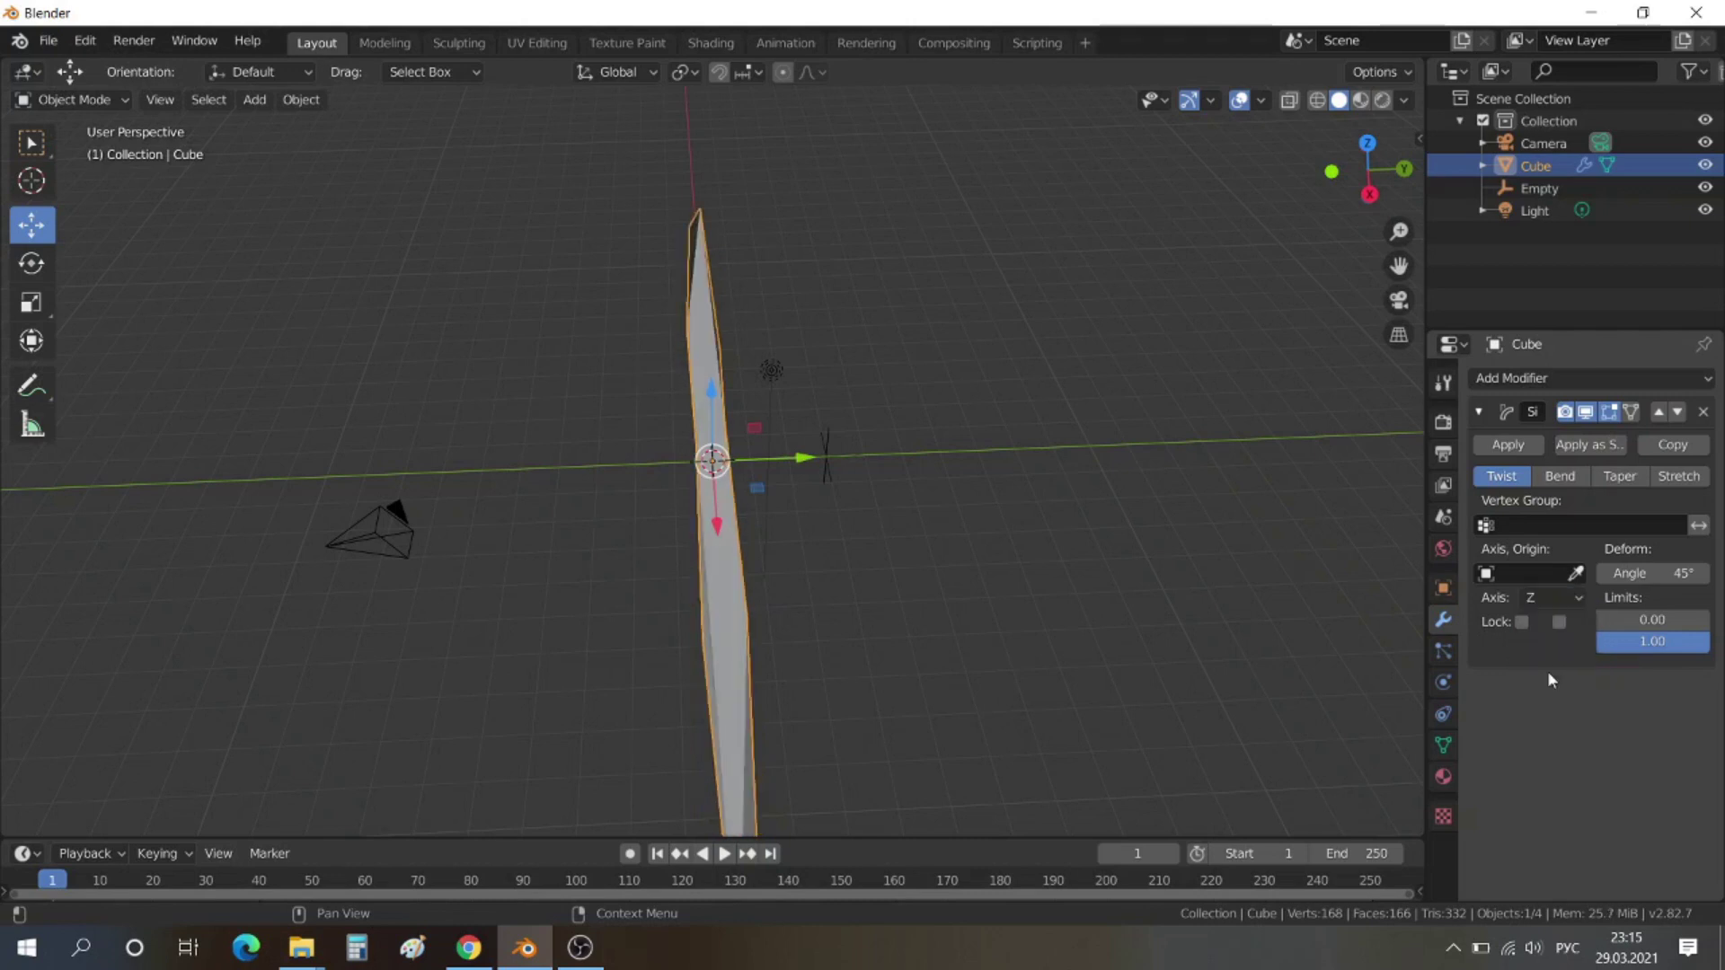
{"action": "left_click", "coordinate": [1578, 574]}
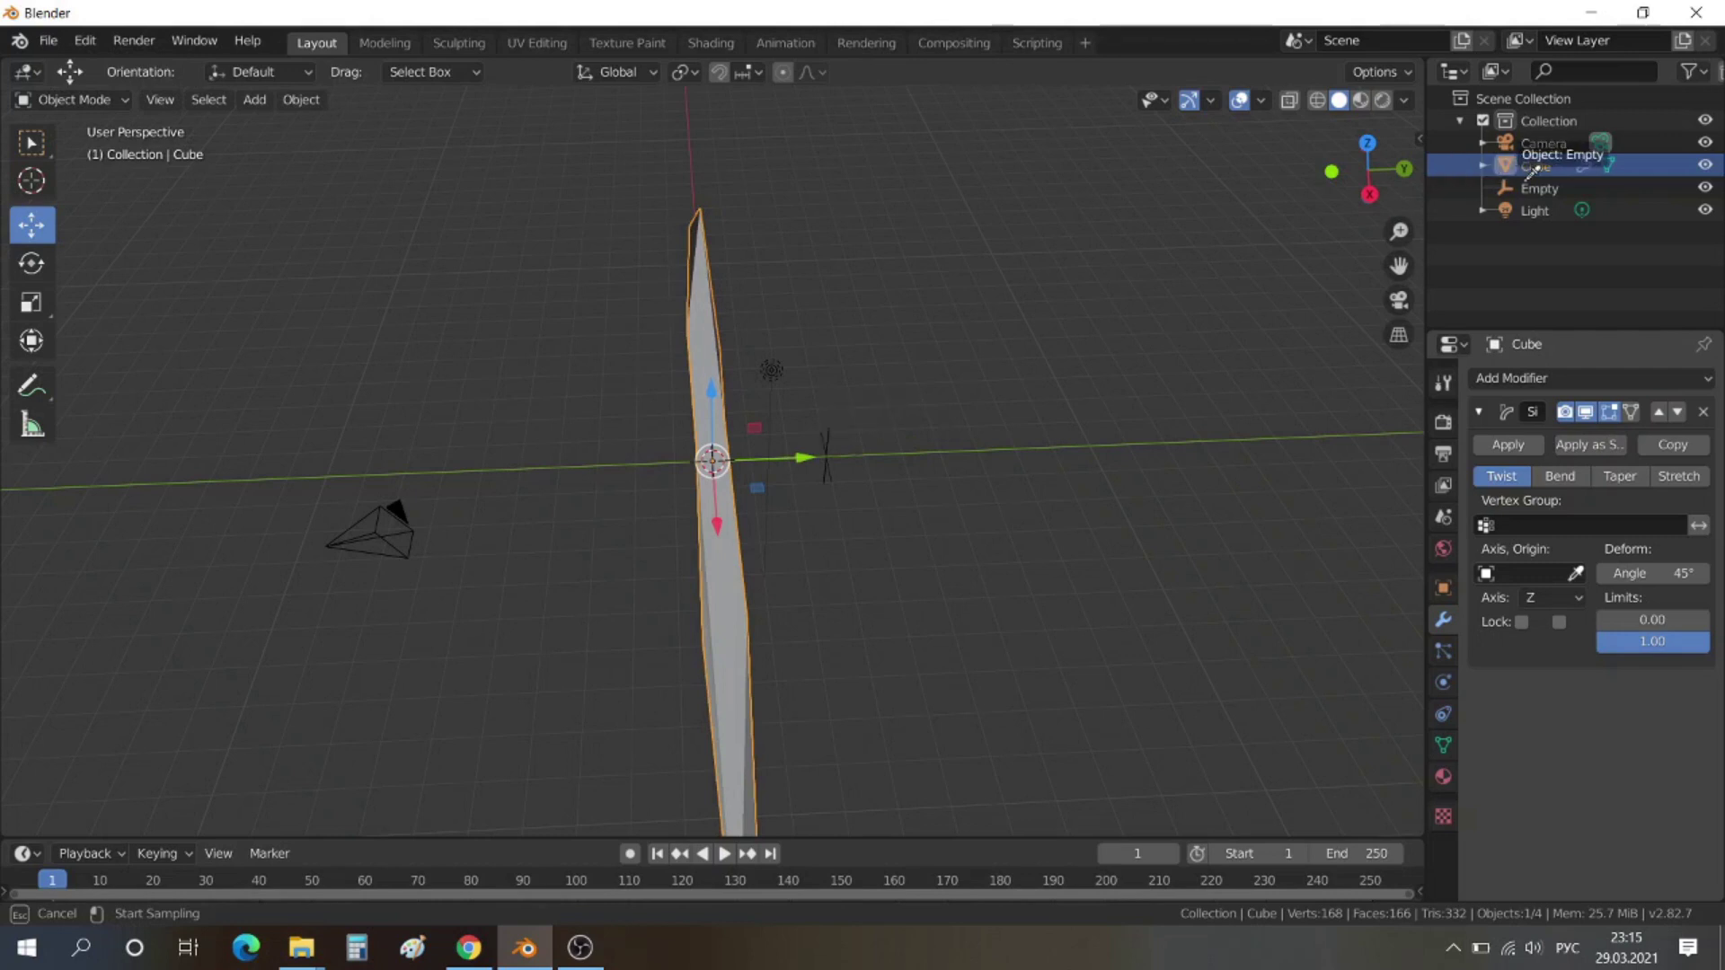
{"action": "left_click", "coordinate": [826, 437]}
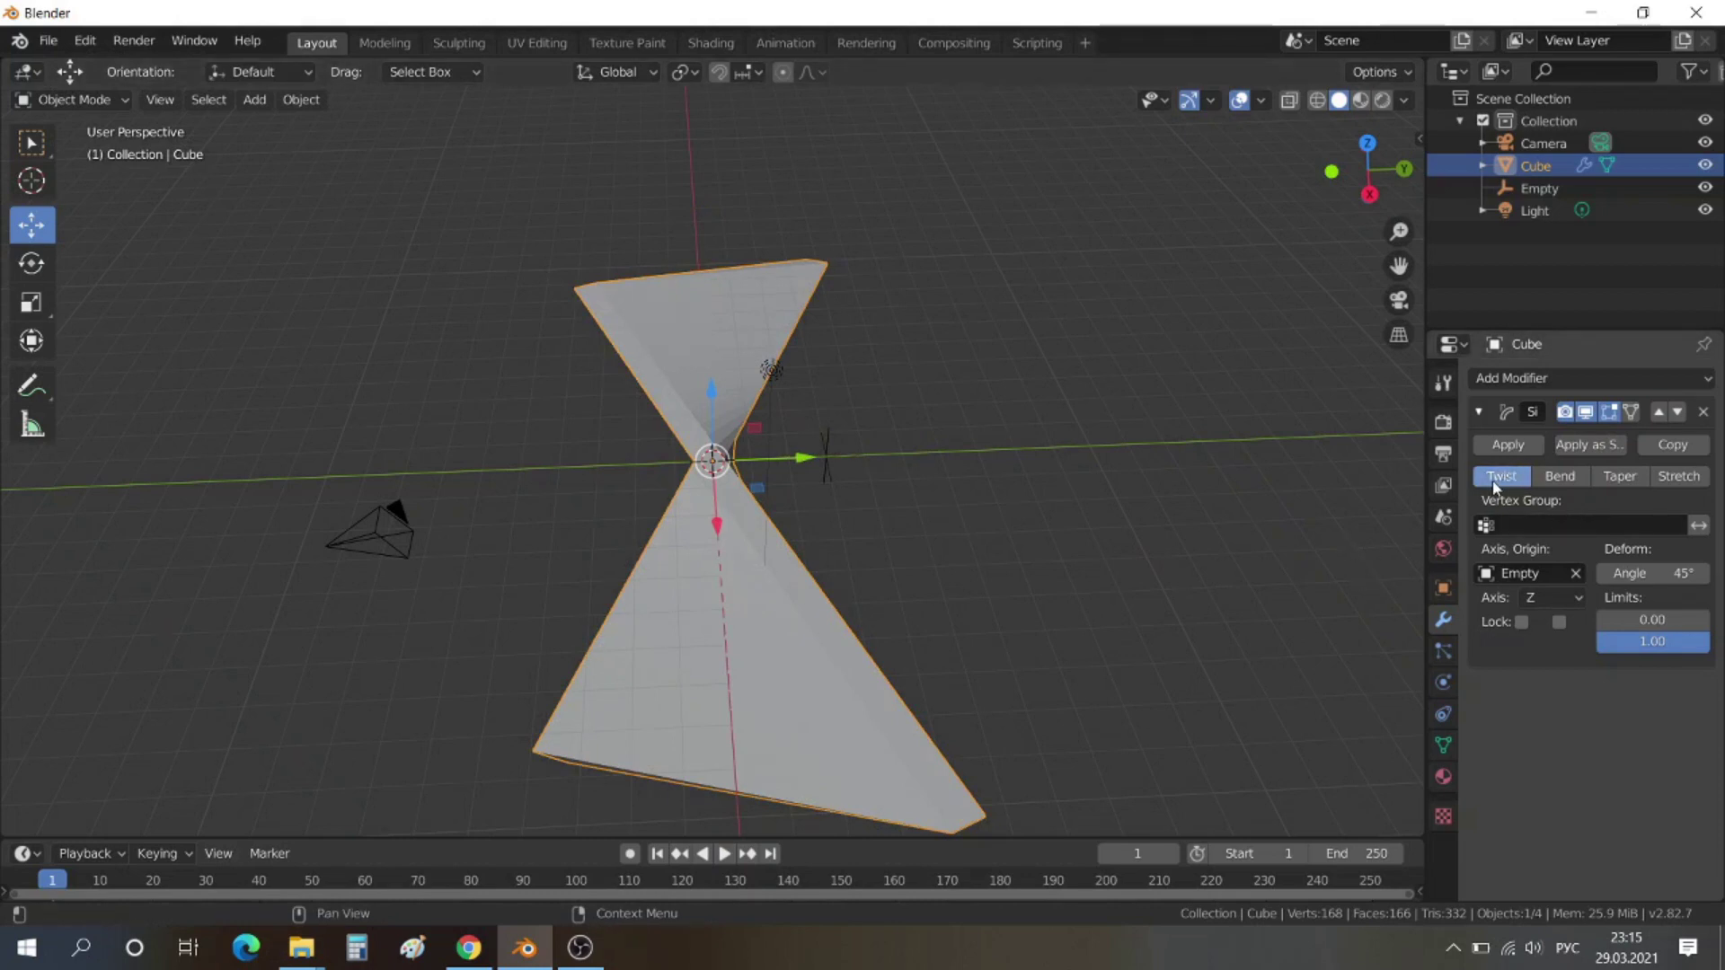
Switch the Simple Deform mode to Bend with a 90° angle
{"action": "left_click", "coordinate": [1558, 477]}
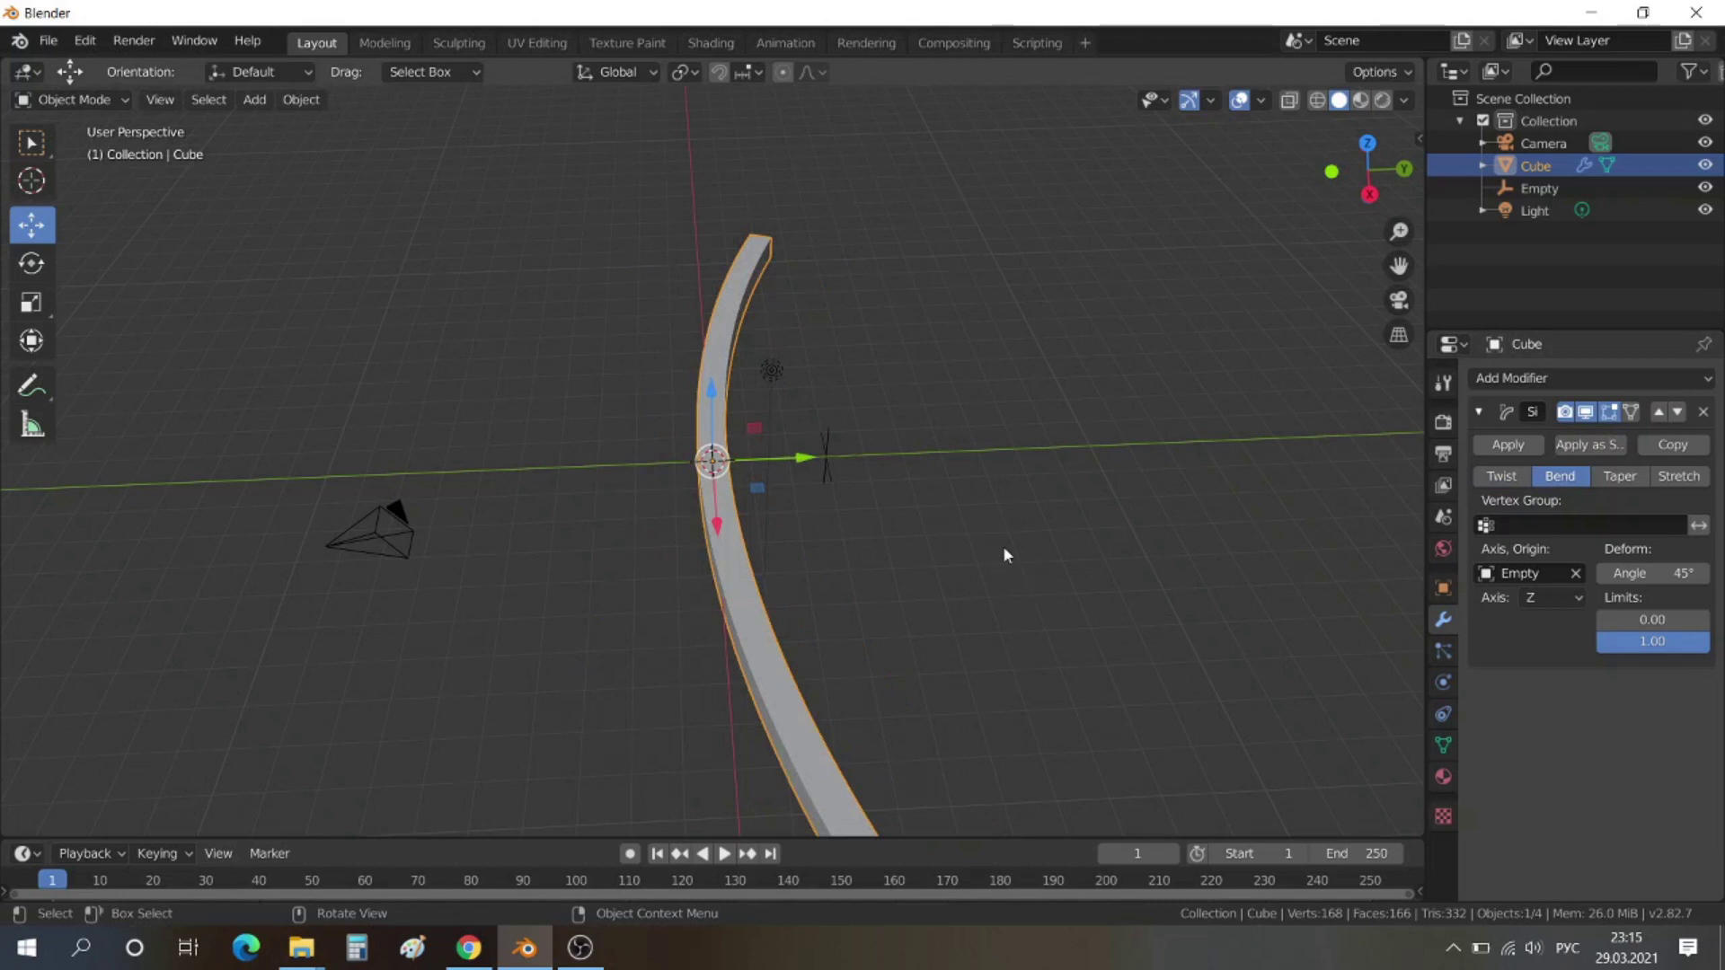
{"action": "mouse_move", "coordinate": [997, 557]}
{"action": "middle_mouse_down"}
{"action": "mouse_move", "coordinate": [1015, 569]}
{"action": "mouse_move", "coordinate": [990, 576]}
{"action": "mouse_move", "coordinate": [982, 543]}
{"action": "mouse_move", "coordinate": [978, 589]}
{"action": "mouse_move", "coordinate": [997, 589]}
{"action": "mouse_move", "coordinate": [983, 530]}
{"action": "mouse_move", "coordinate": [1004, 596]}
{"action": "mouse_move", "coordinate": [1032, 593]}
{"action": "middle_mouse_up"}
{"action": "left_click", "coordinate": [1668, 575]}
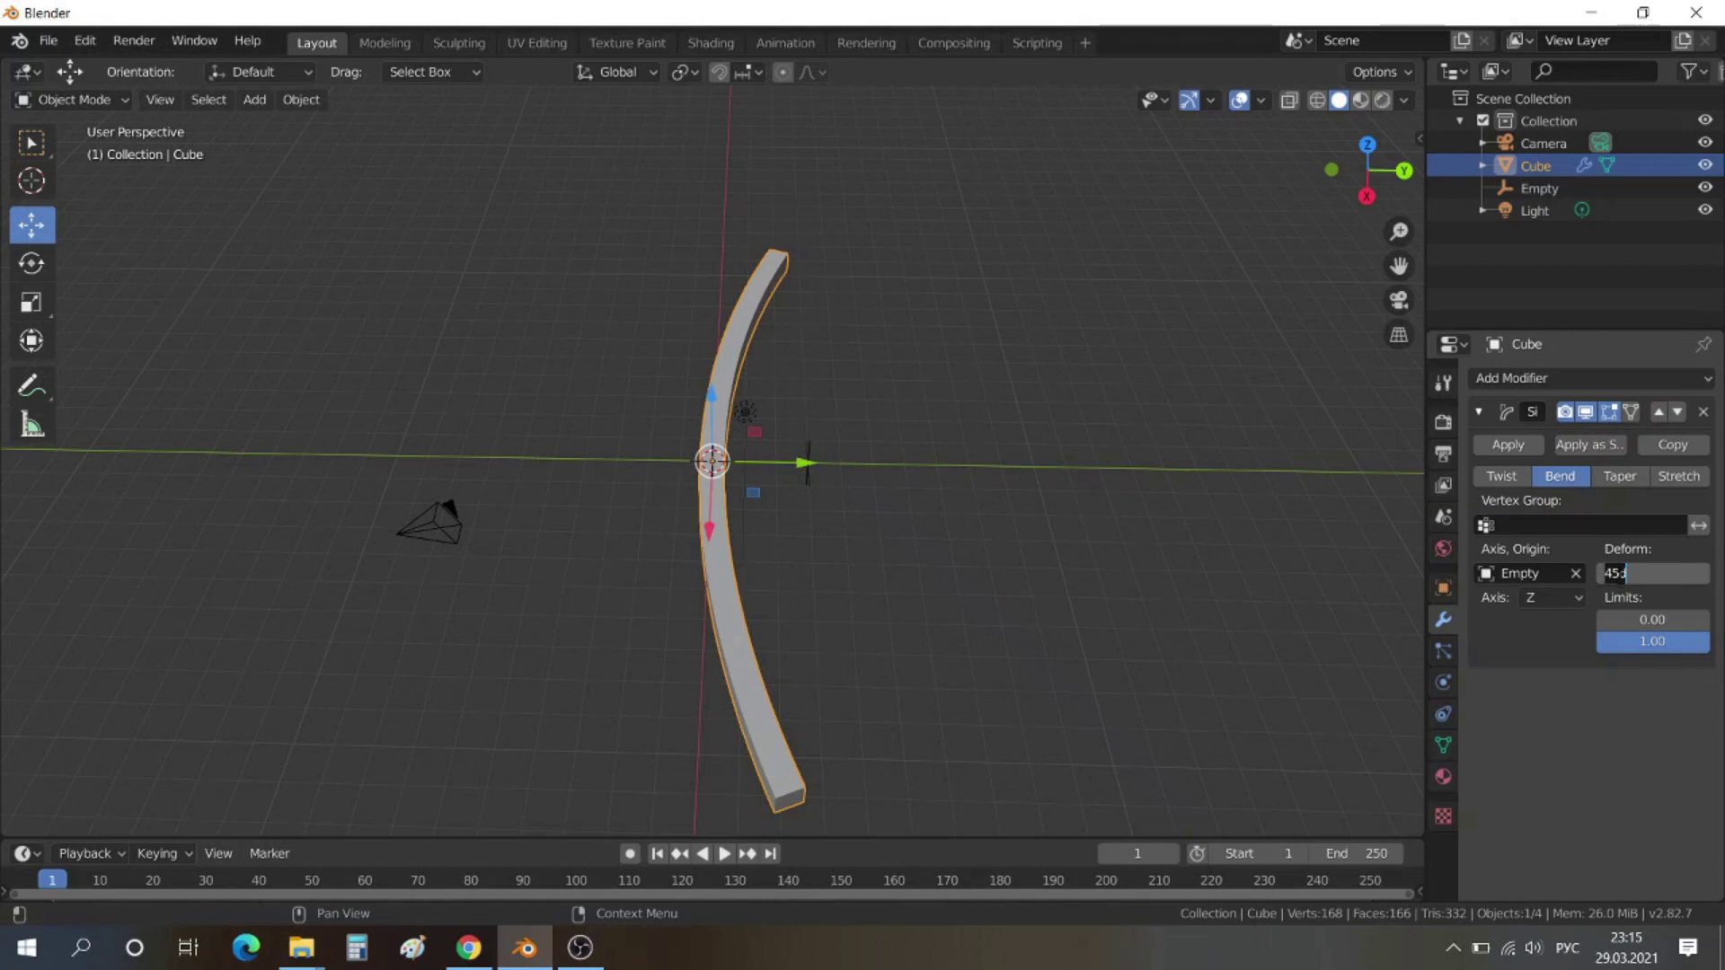
{"action": "type", "text": "90"}
{"action": "key", "text": "Return"}
Raise the bend angle to 180° and then 360°, closing the bar into a ring
{"action": "left_click", "coordinate": [1640, 573]}
{"action": "type", "text": "180"}
{"action": "key", "text": "Return"}
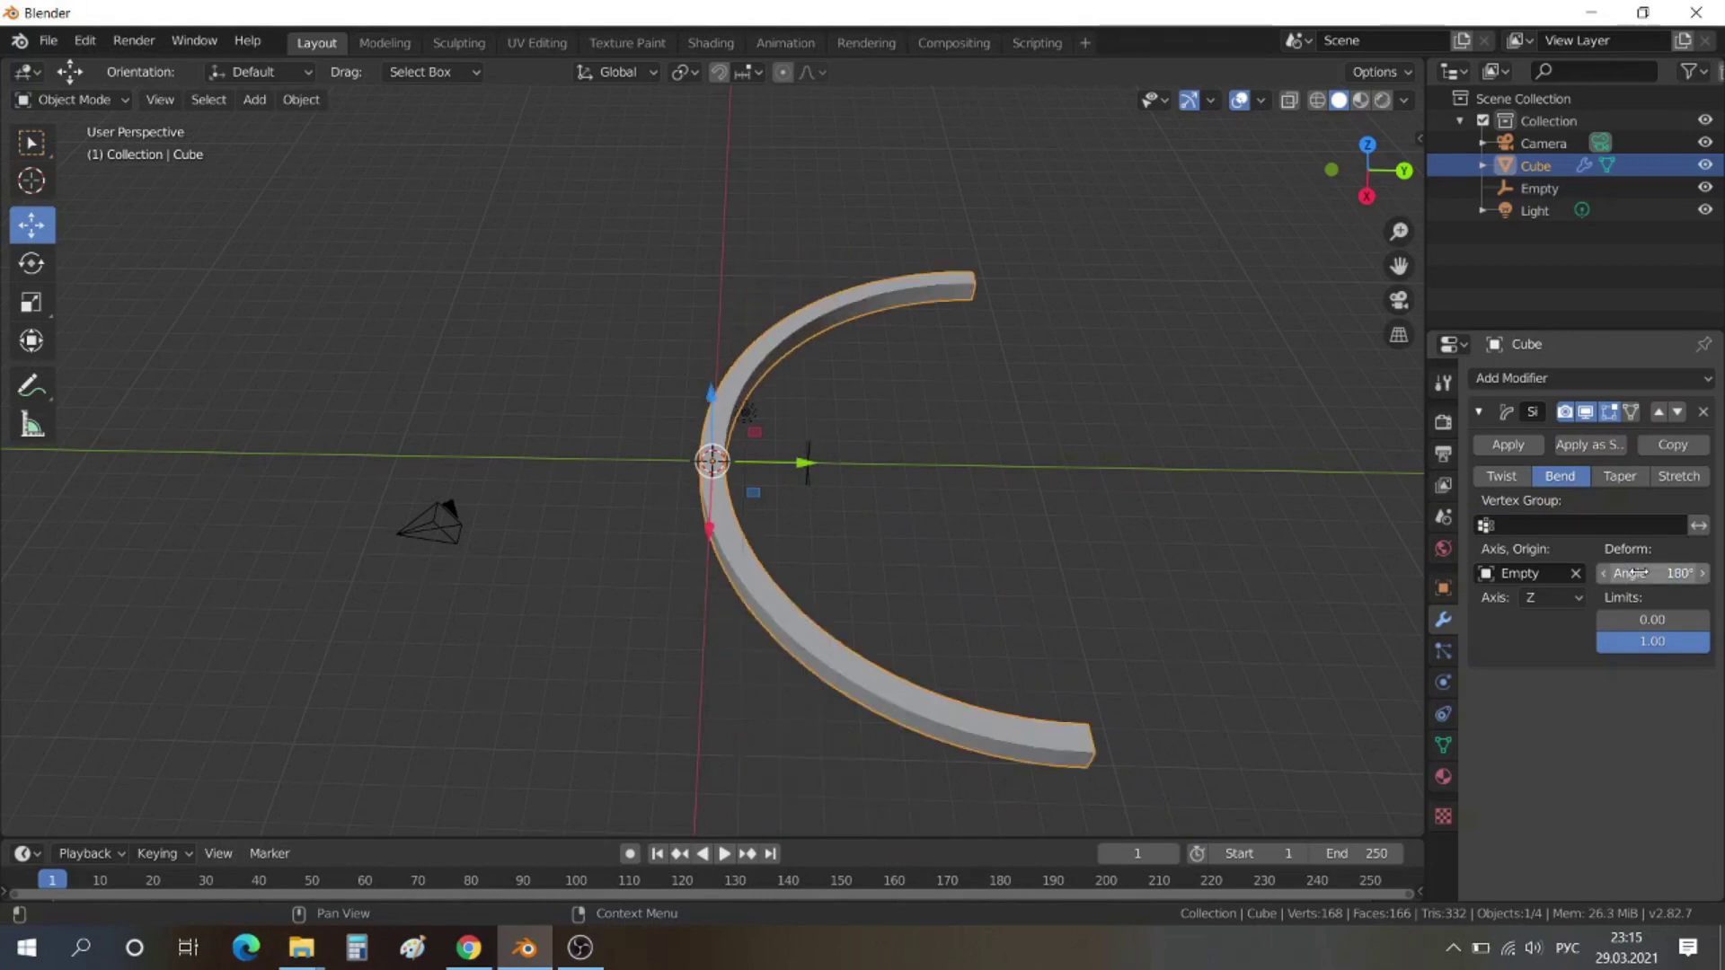
{"action": "left_click", "coordinate": [1637, 572]}
{"action": "type", "text": "360"}
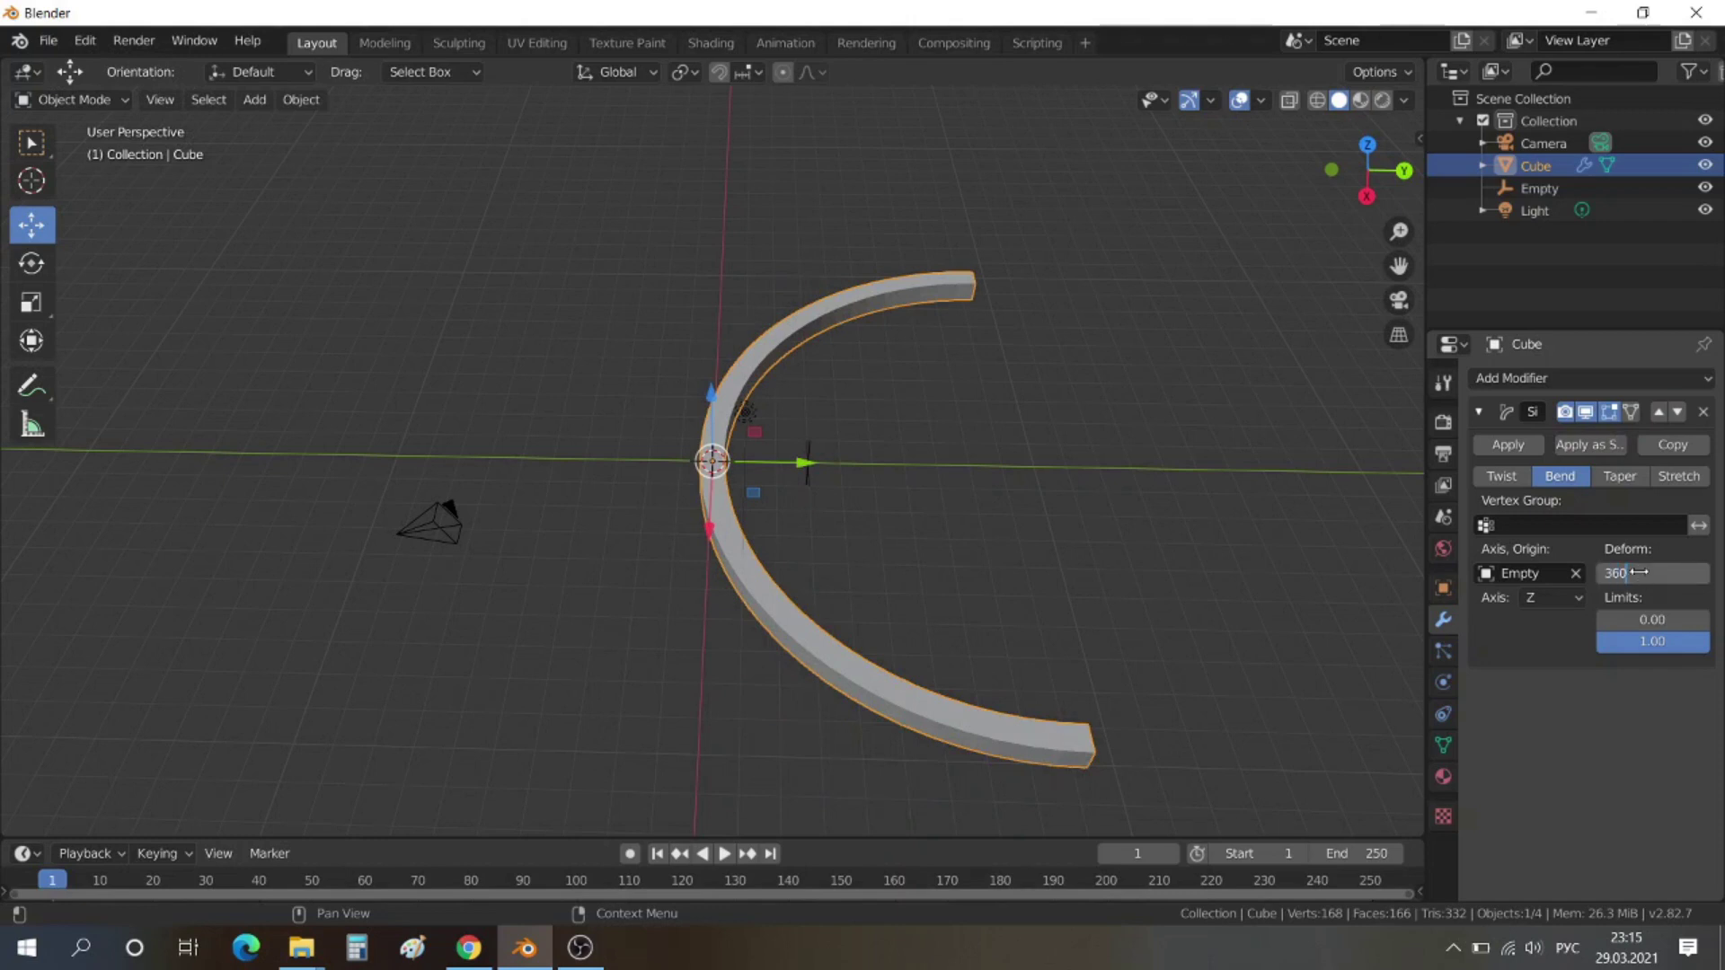
{"action": "key", "text": "Return"}
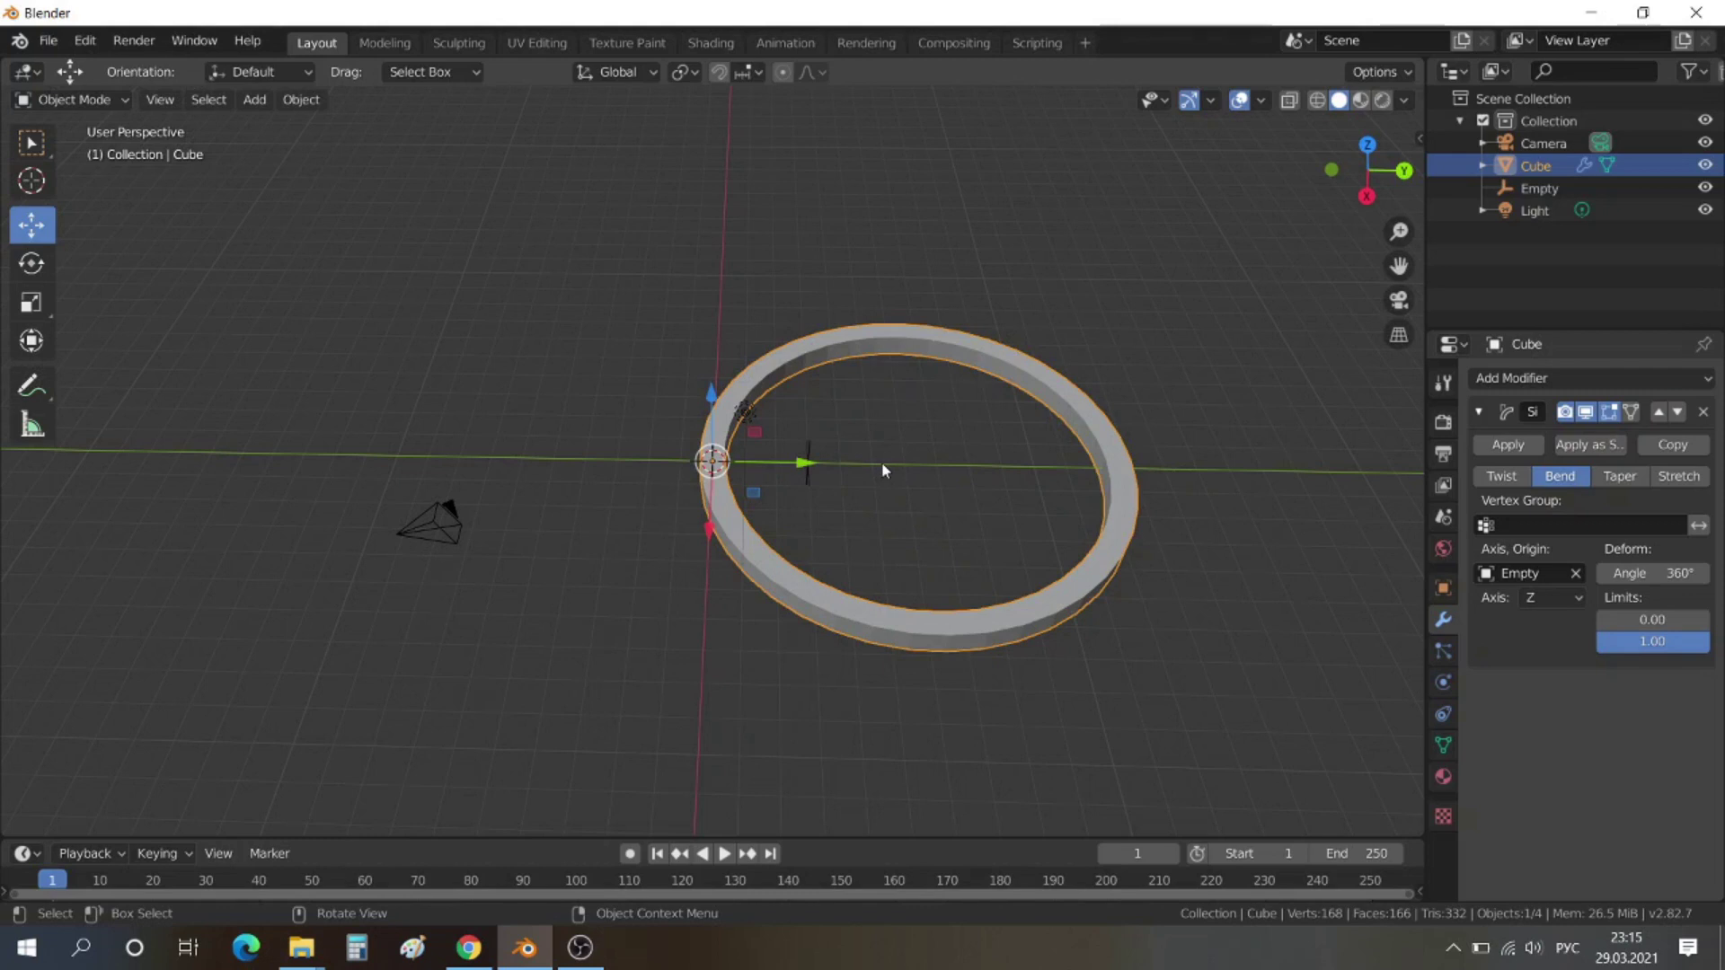
Slide the Empty back and forth along Y to resize the ring, ending at Y 2.3498 m
{"action": "left_click", "coordinate": [808, 461]}
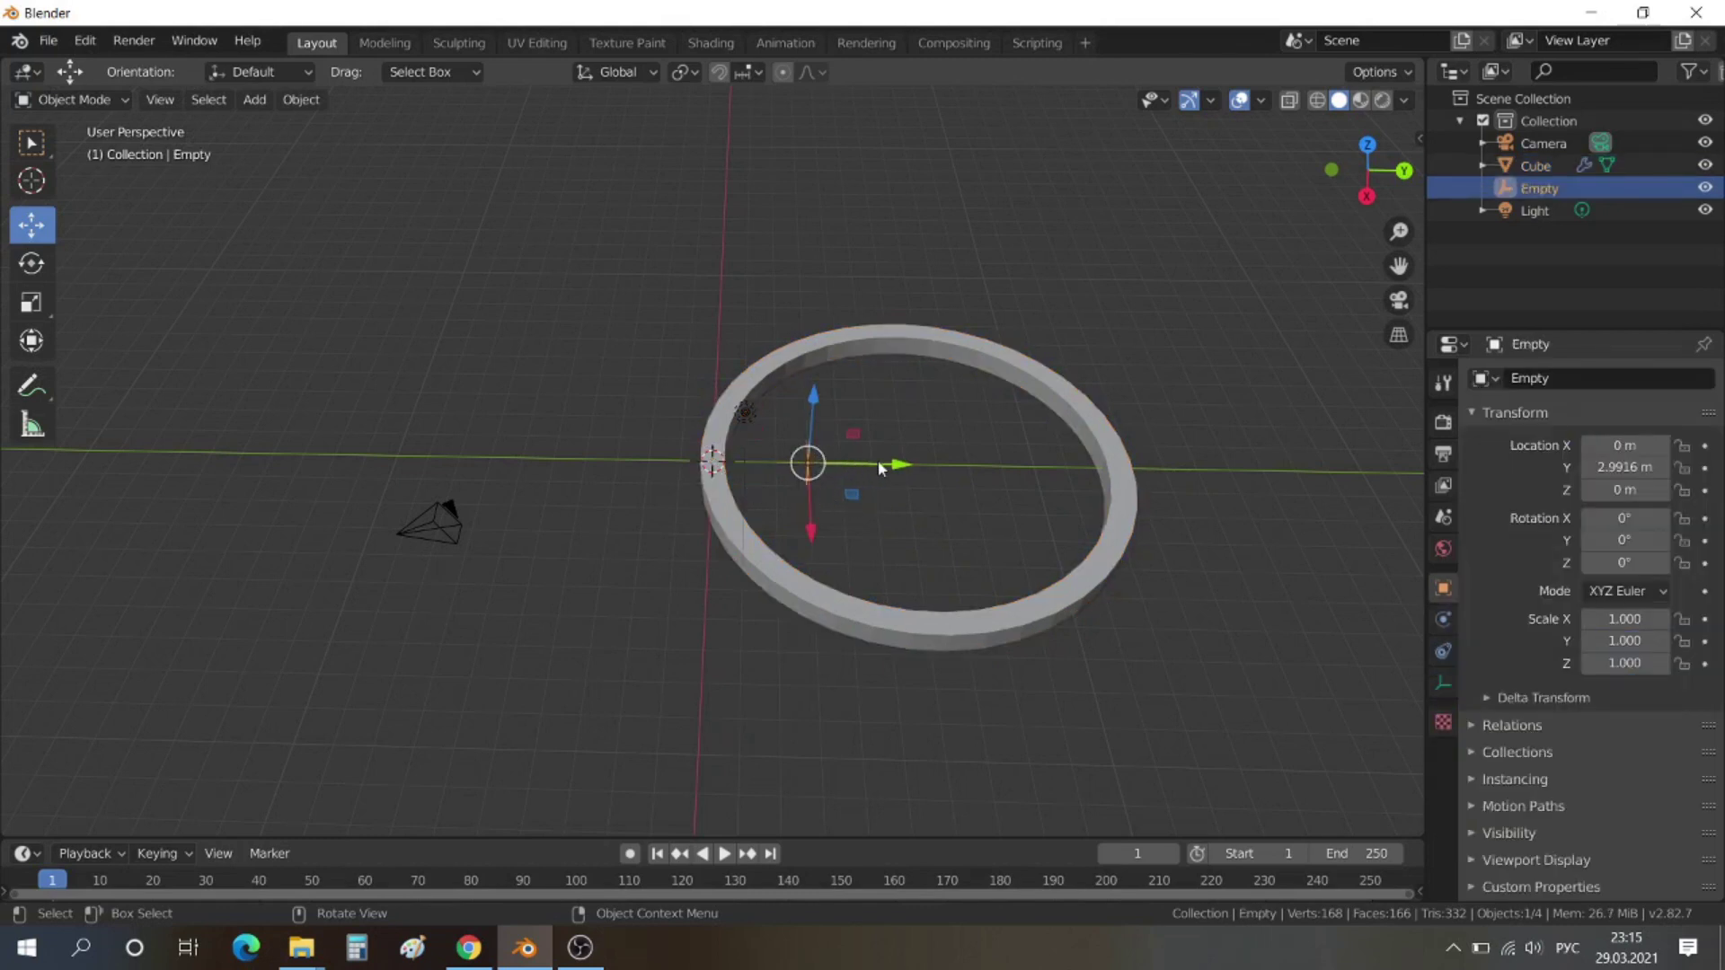
{"action": "left_click_drag", "start_coordinate": [901, 469], "coordinate": [1055, 466]}
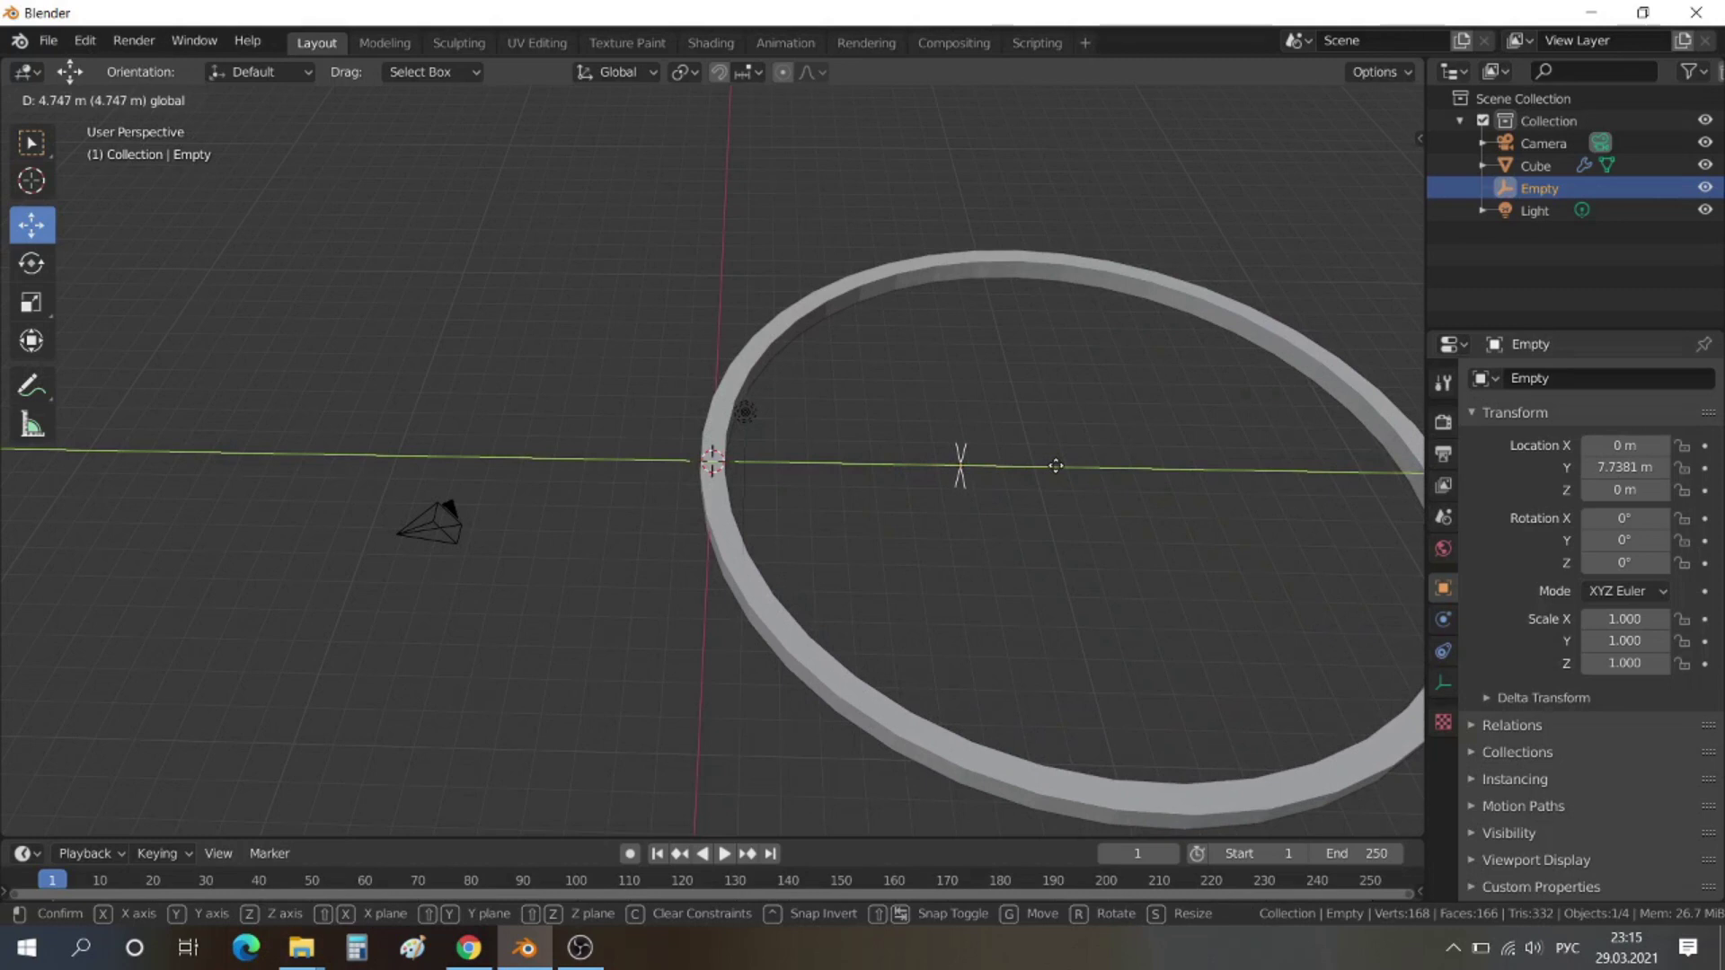
{"action": "left_click_drag", "start_coordinate": [1056, 466], "coordinate": [1085, 466]}
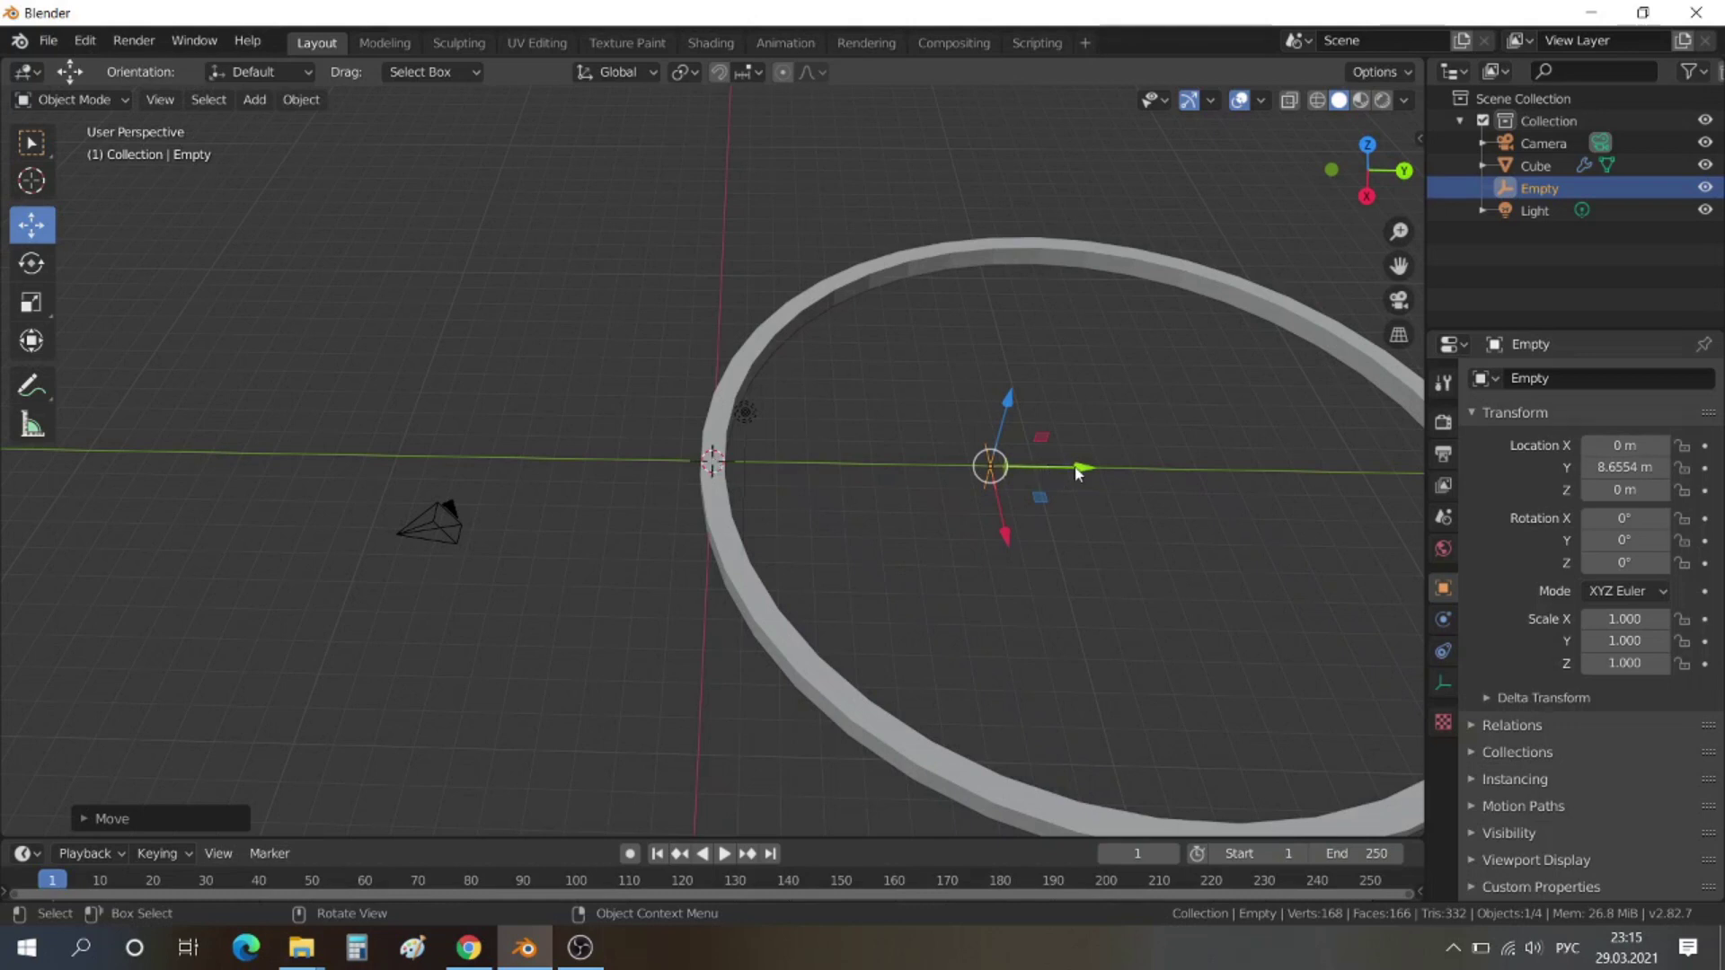
{"action": "mouse_move", "coordinate": [1080, 474]}
{"action": "left_mouse_down"}
{"action": "mouse_move", "coordinate": [579, 454]}
{"action": "mouse_move", "coordinate": [880, 462]}
{"action": "left_mouse_up"}
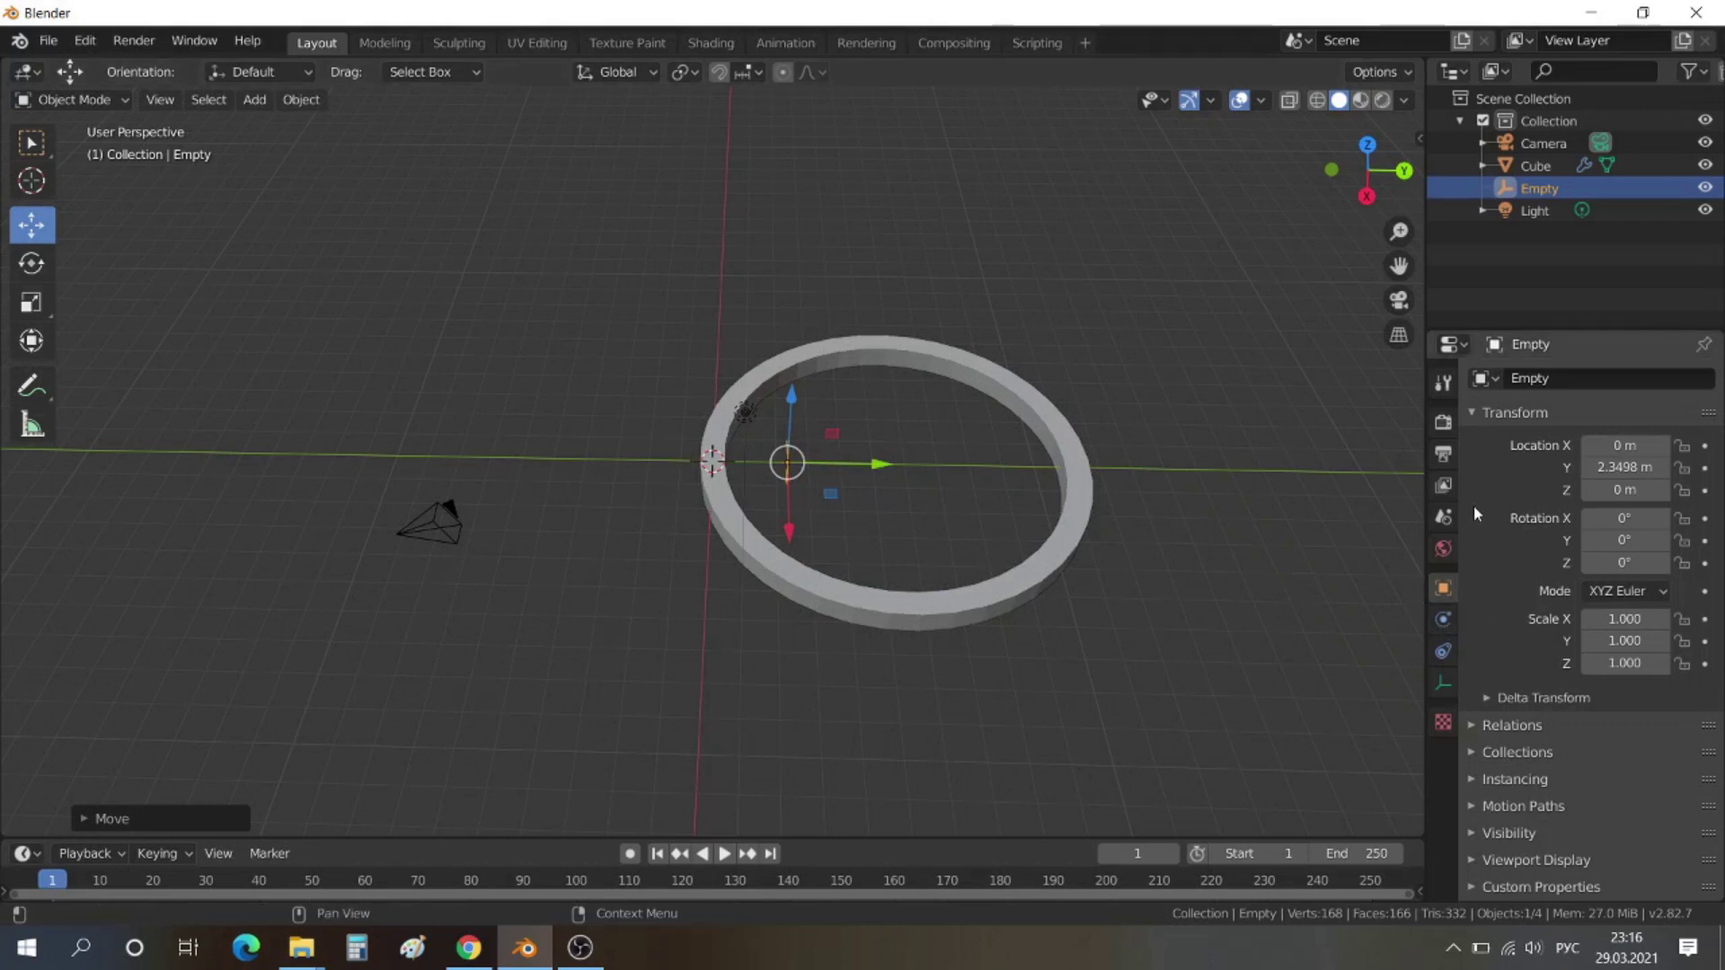
Set the bar's bend to 180° with limits 0.30 and 0.70
{"action": "left_click", "coordinate": [1507, 166]}
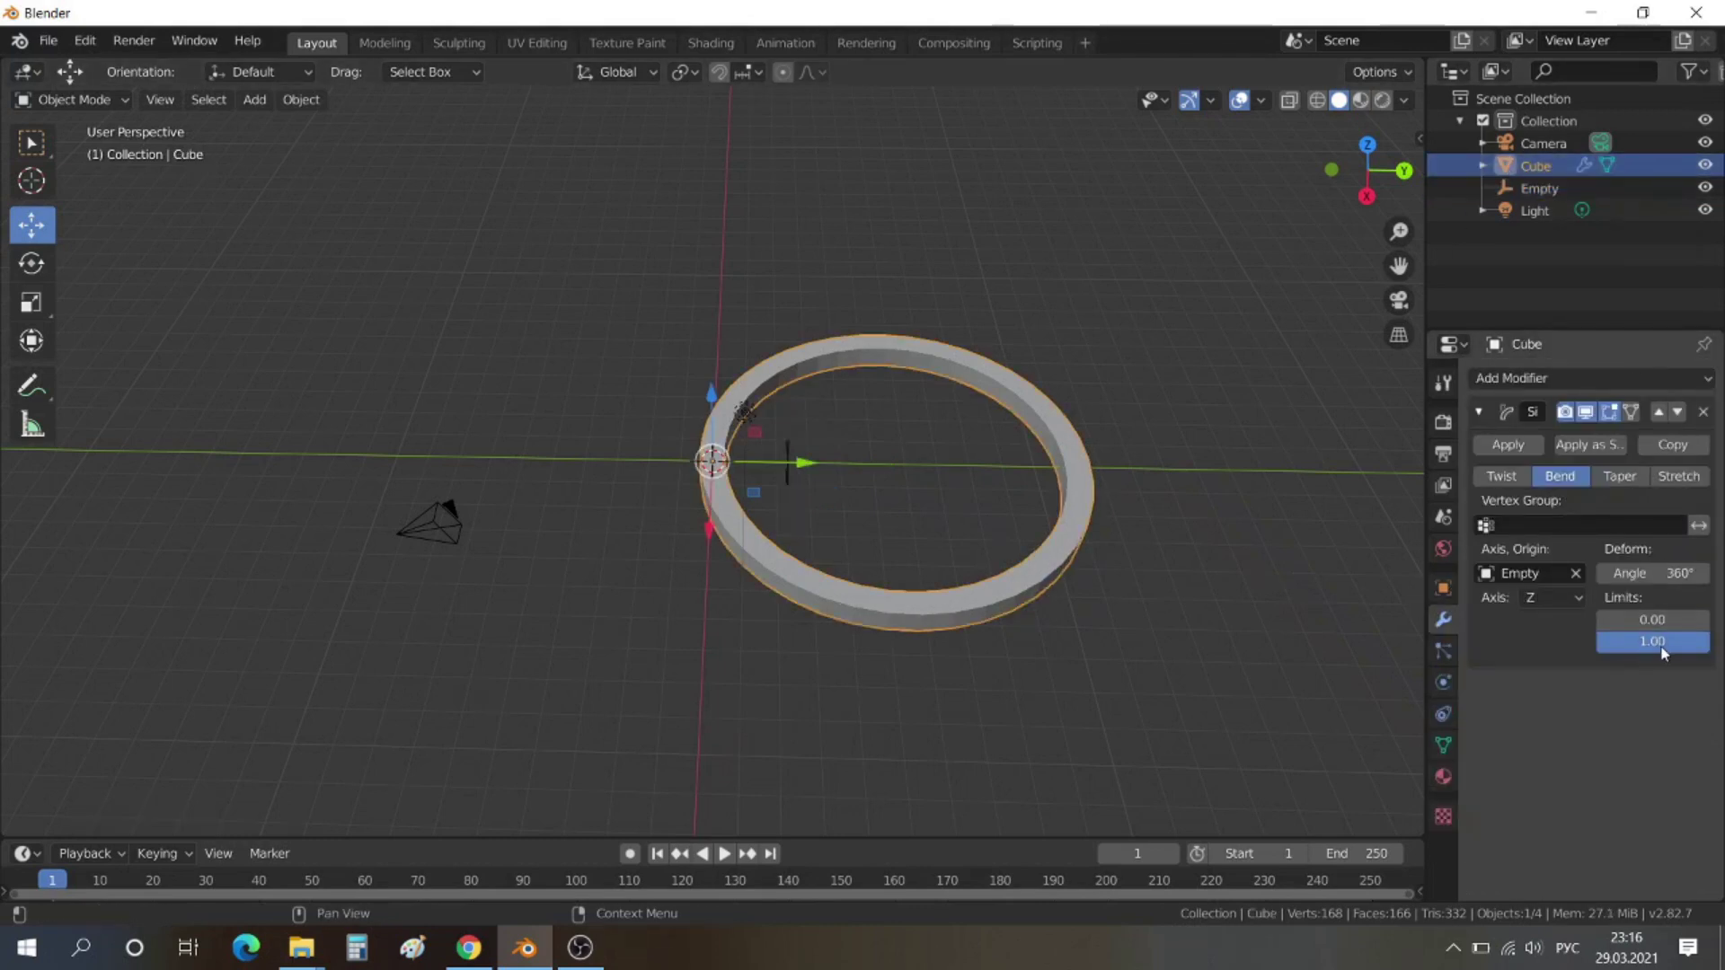
{"action": "left_click", "coordinate": [1653, 573]}
{"action": "type", "text": "180"}
{"action": "key", "text": "Return"}
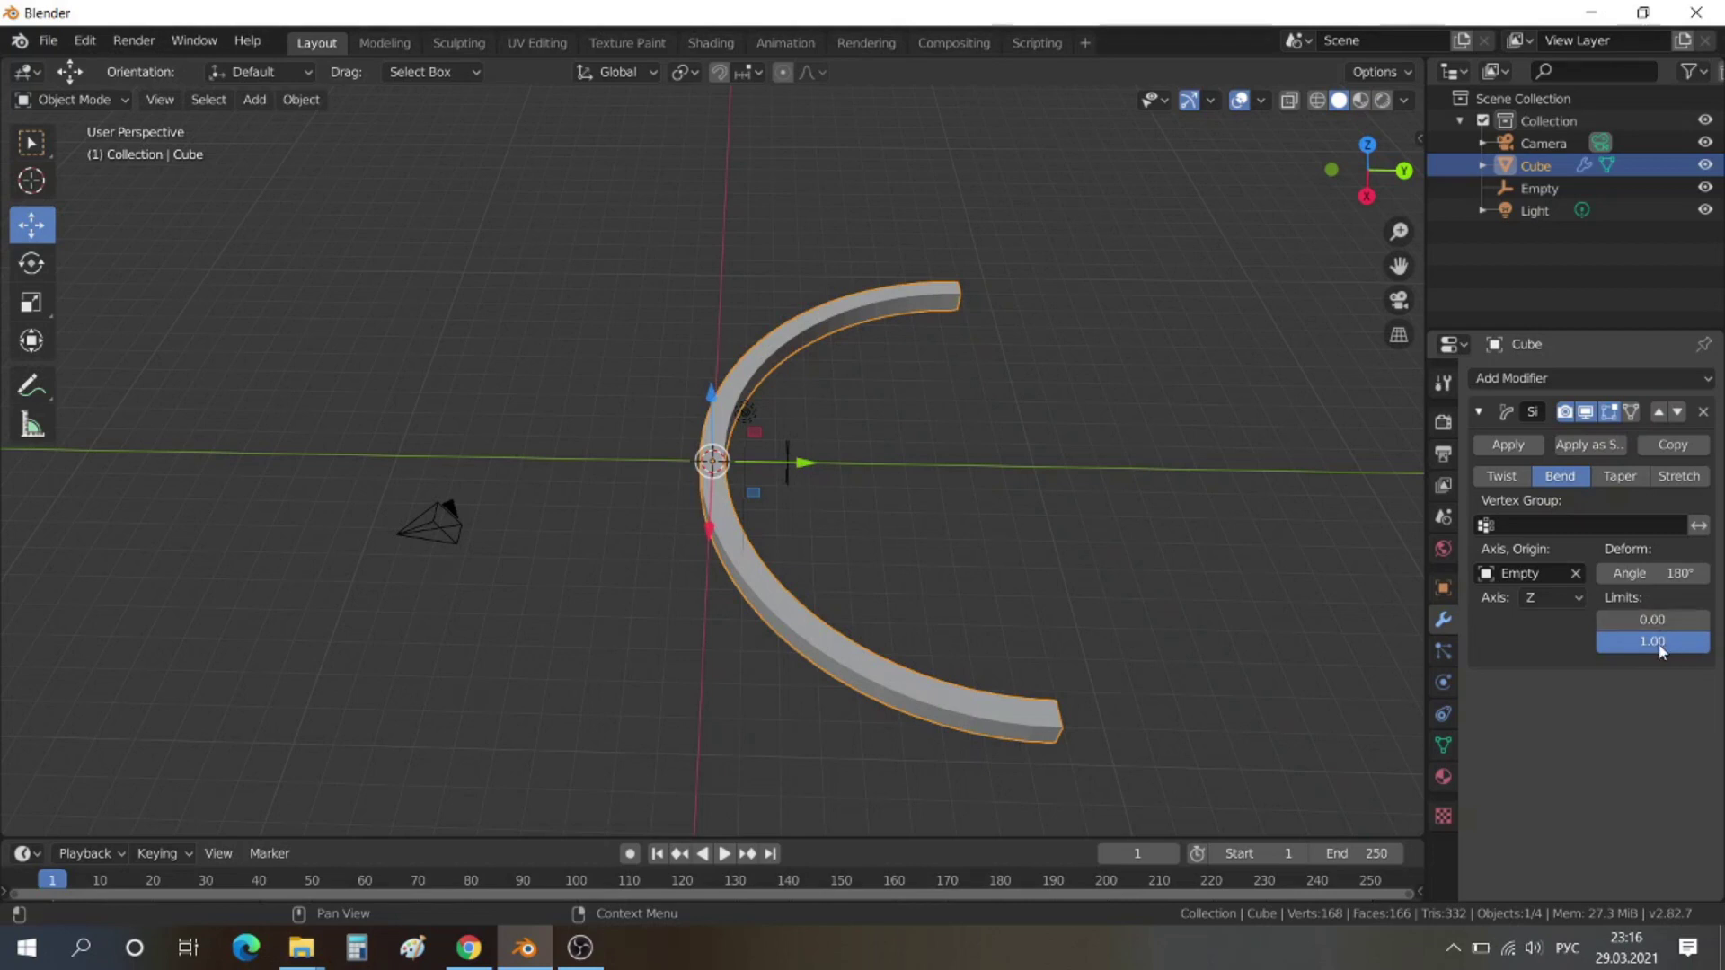
{"action": "left_click", "coordinate": [1658, 622]}
{"action": "type", "text": "0."}
{"action": "key", "text": "Return"}
{"action": "left_click", "coordinate": [1658, 642]}
{"action": "type", "text": "0."}
{"action": "key", "text": "Return"}
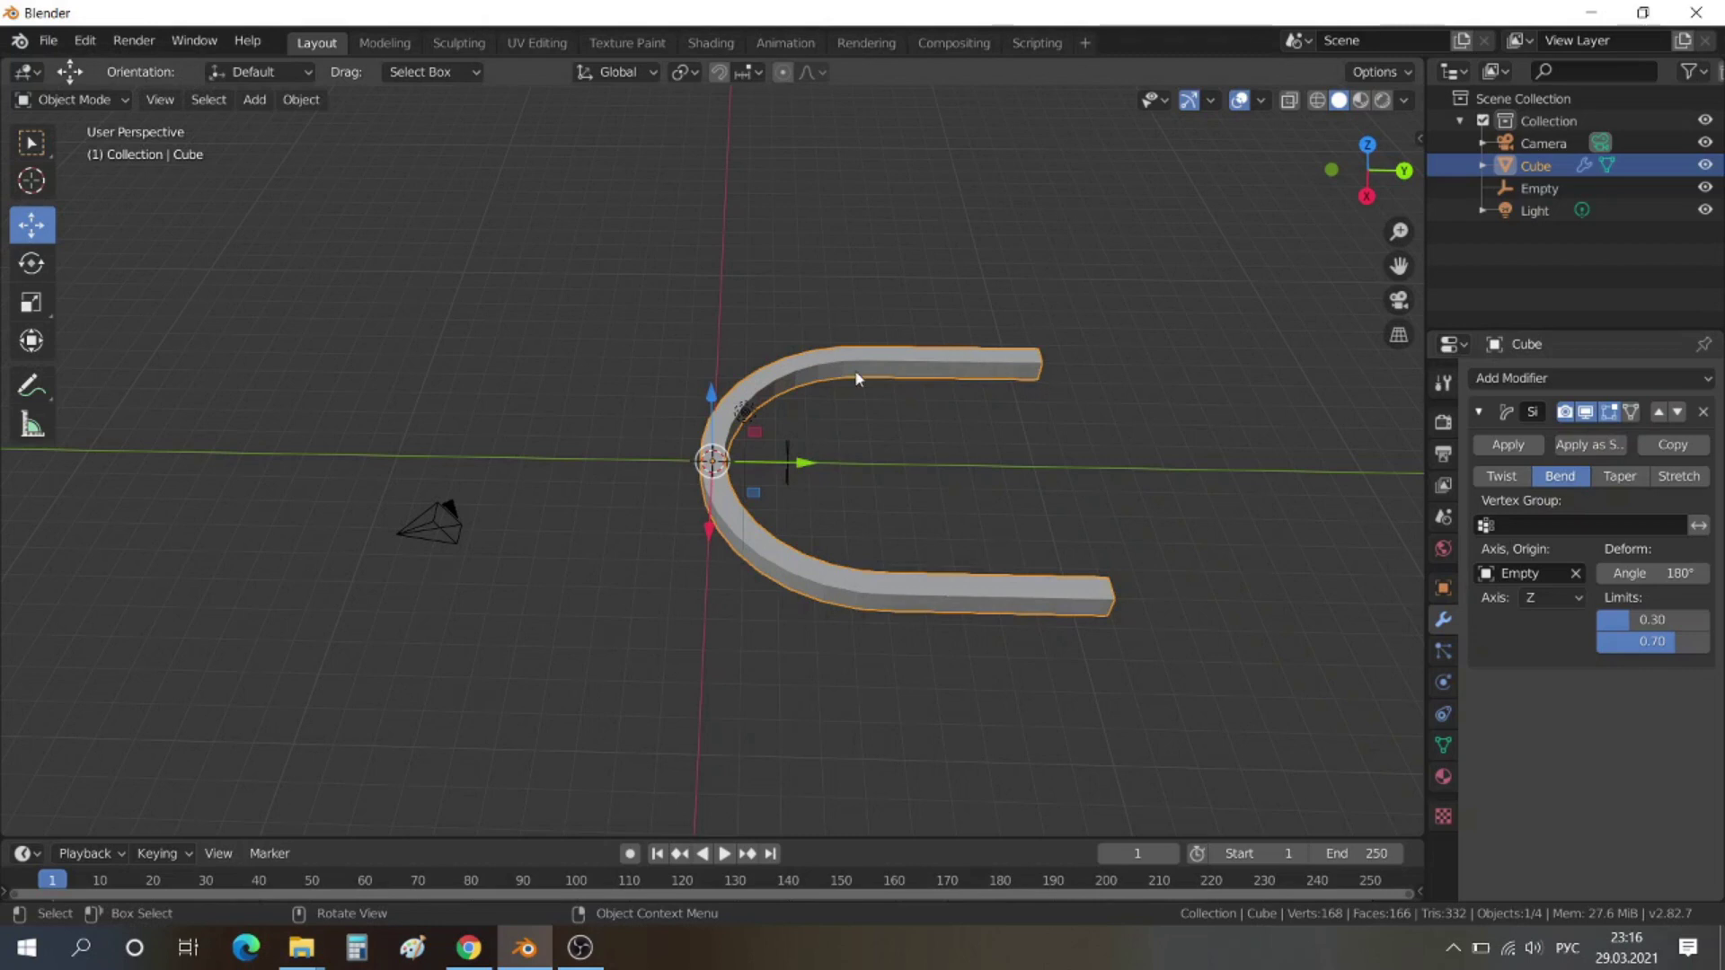
Move the Empty along Y to 1.5907 m to widen the U shape
{"action": "left_click", "coordinate": [790, 467]}
{"action": "mouse_move", "coordinate": [883, 467]}
{"action": "left_mouse_down"}
{"action": "mouse_move", "coordinate": [965, 465]}
{"action": "mouse_move", "coordinate": [759, 469]}
{"action": "left_mouse_up"}
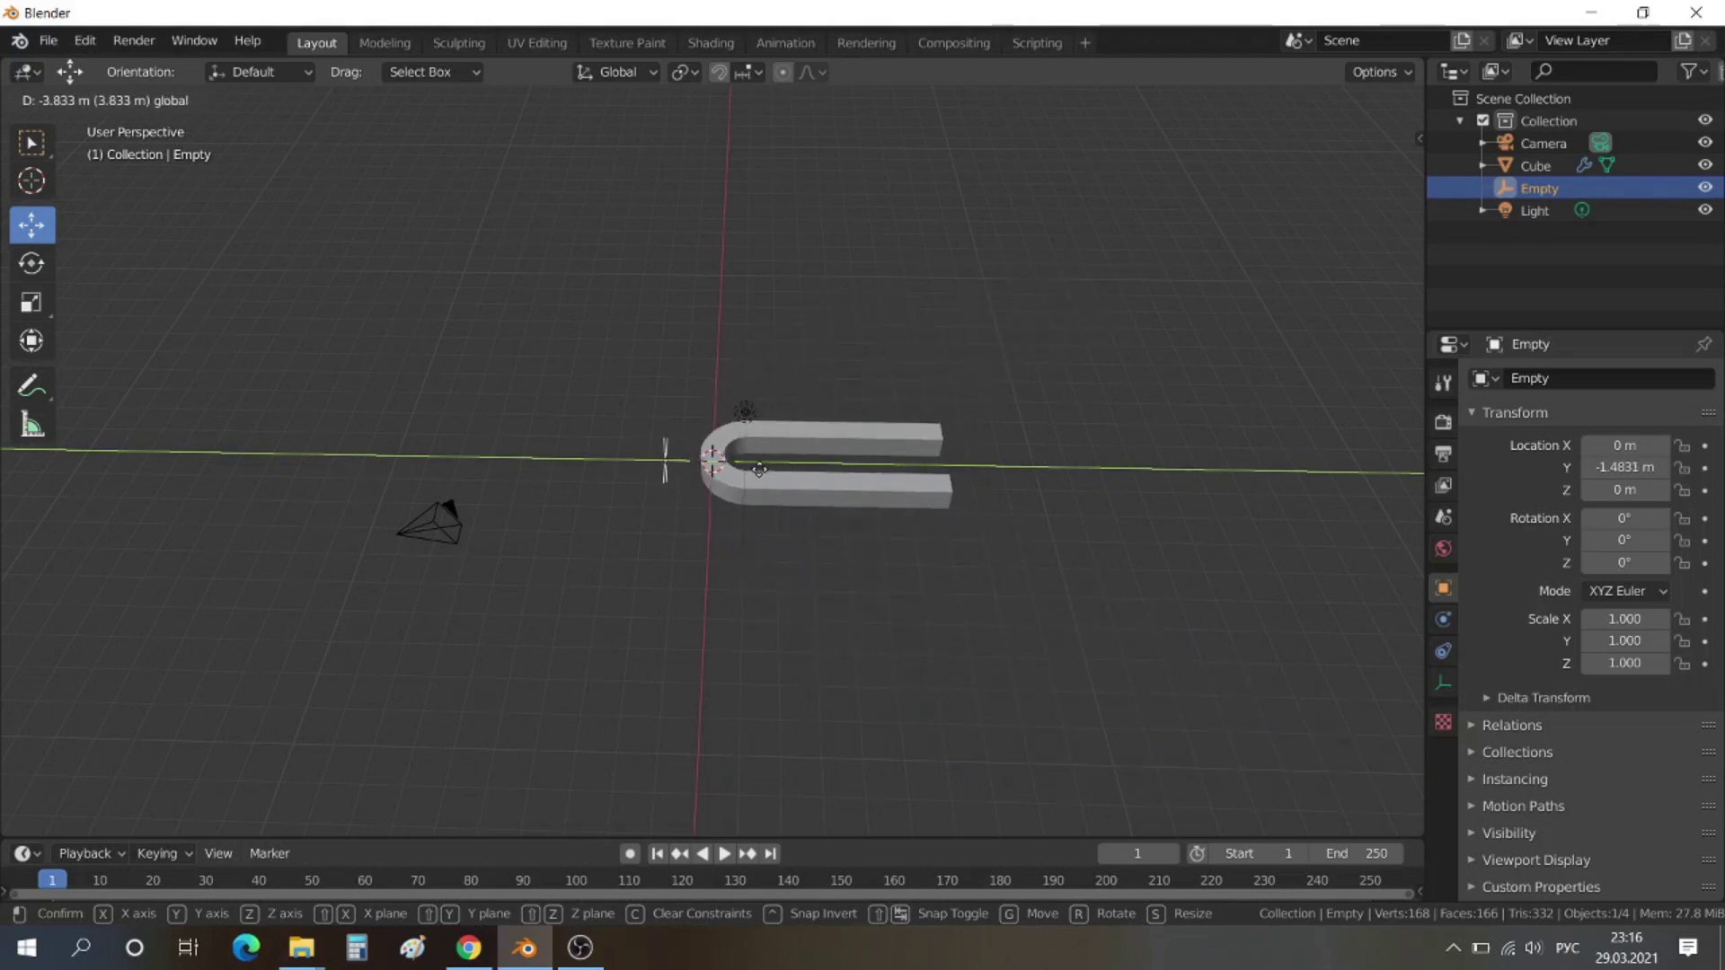
{"action": "left_click_drag", "start_coordinate": [761, 469], "coordinate": [854, 471]}
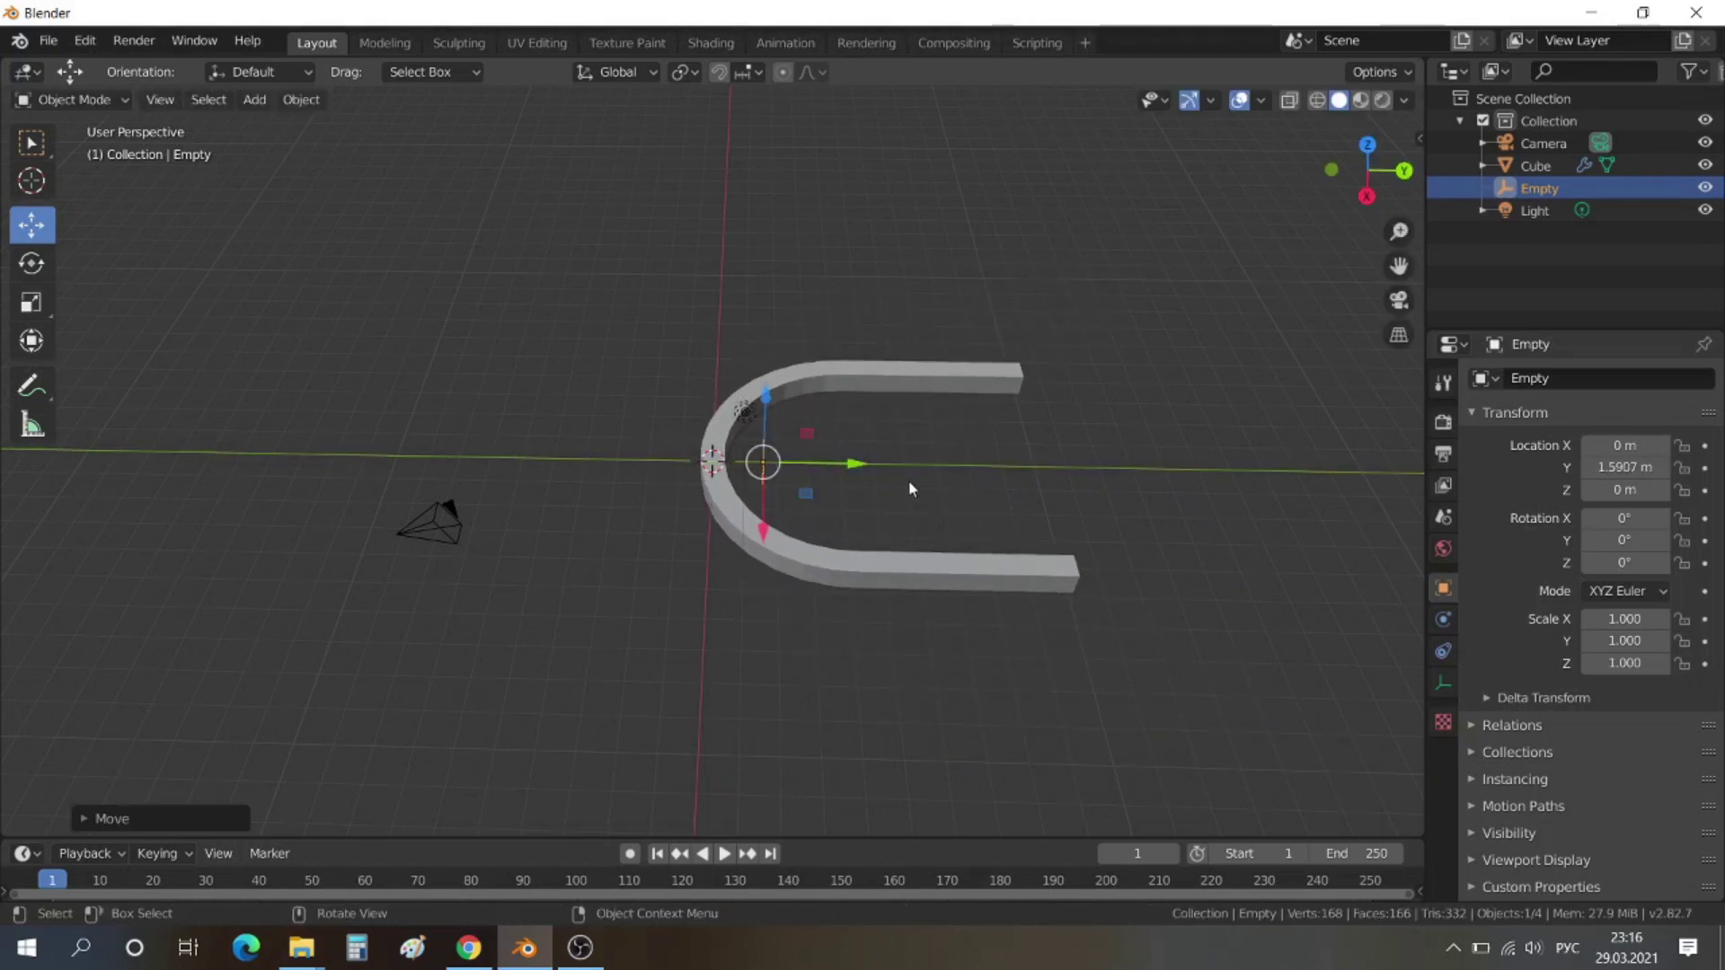
{"action": "left_click", "coordinate": [1536, 165]}
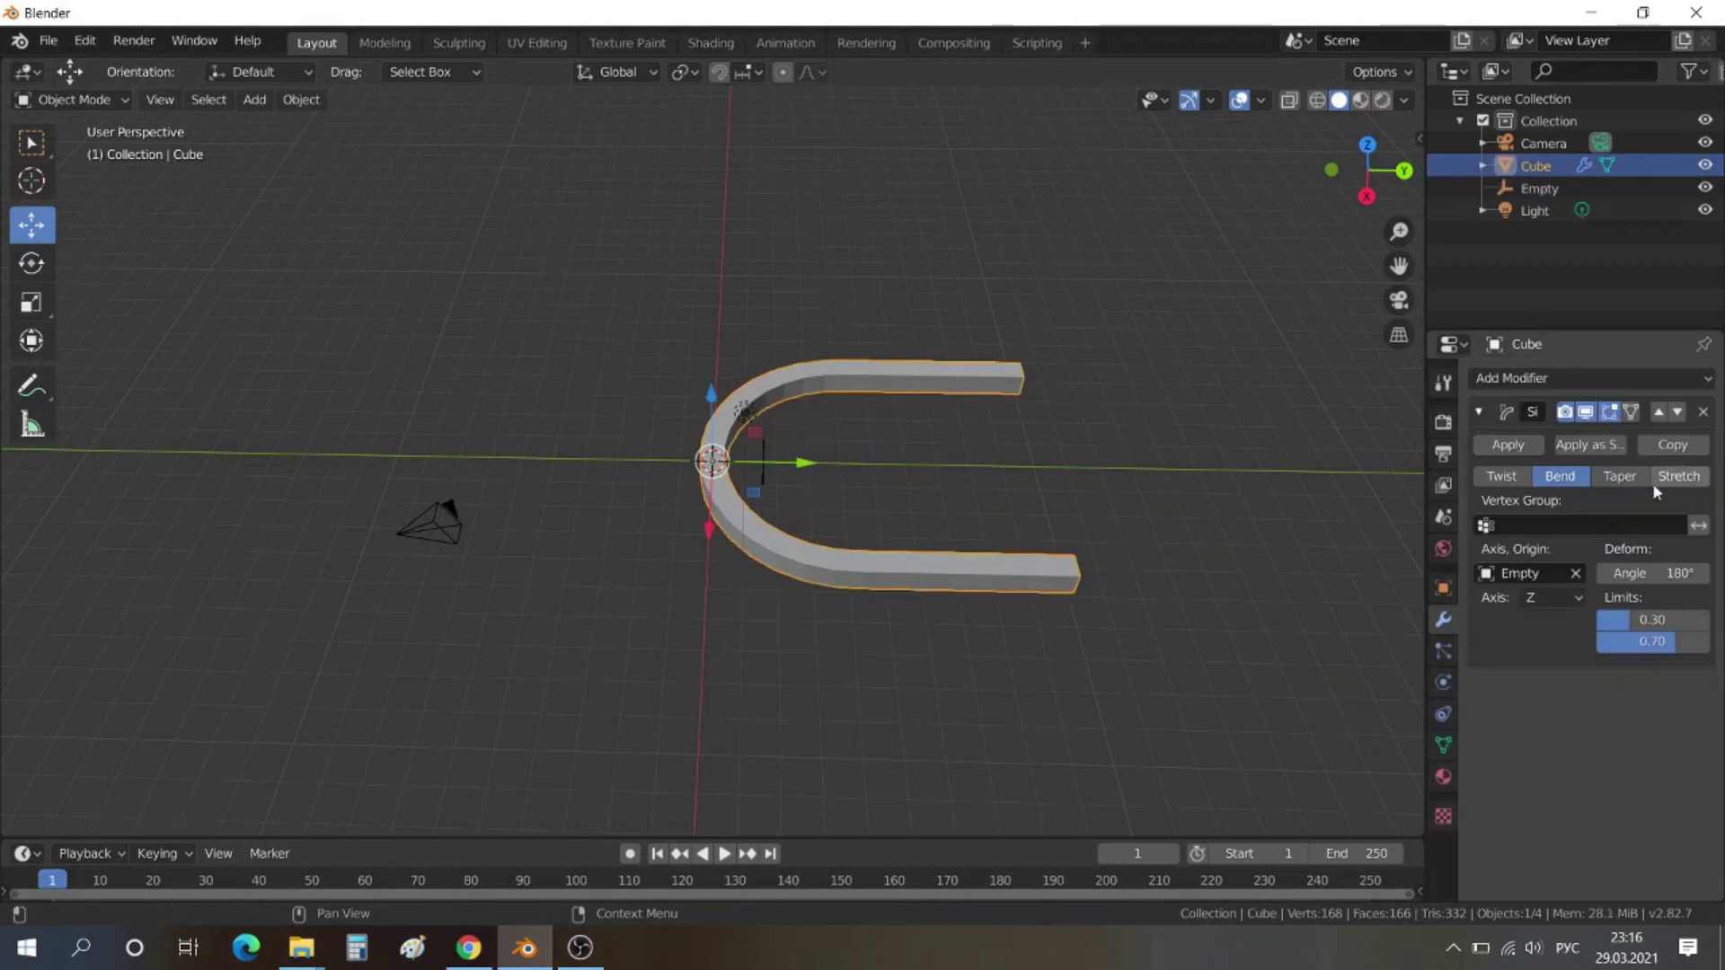
{"action": "left_click", "coordinate": [1678, 640]}
{"action": "type", "text": "1"}
{"action": "key", "text": "Return"}
{"action": "left_click", "coordinate": [1678, 618]}
{"action": "type", "text": "0."}
{"action": "key", "text": "Return"}
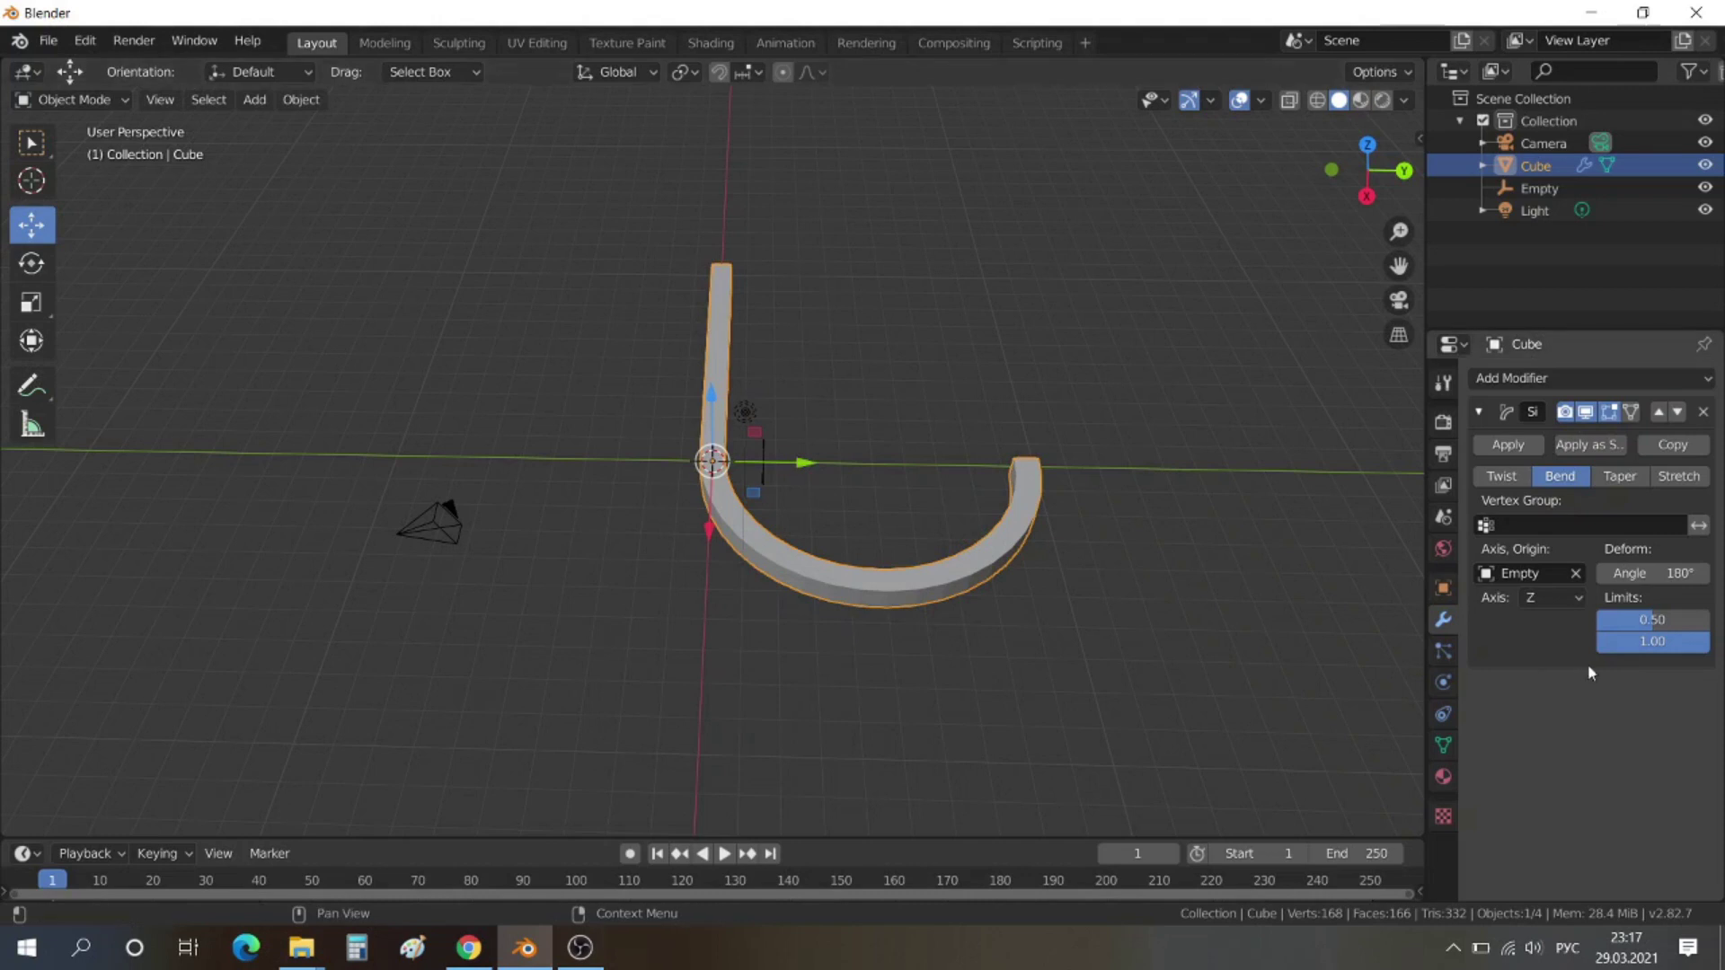
{"action": "left_click", "coordinate": [1670, 623]}
{"action": "type", "text": "0"}
{"action": "key", "text": "Return"}
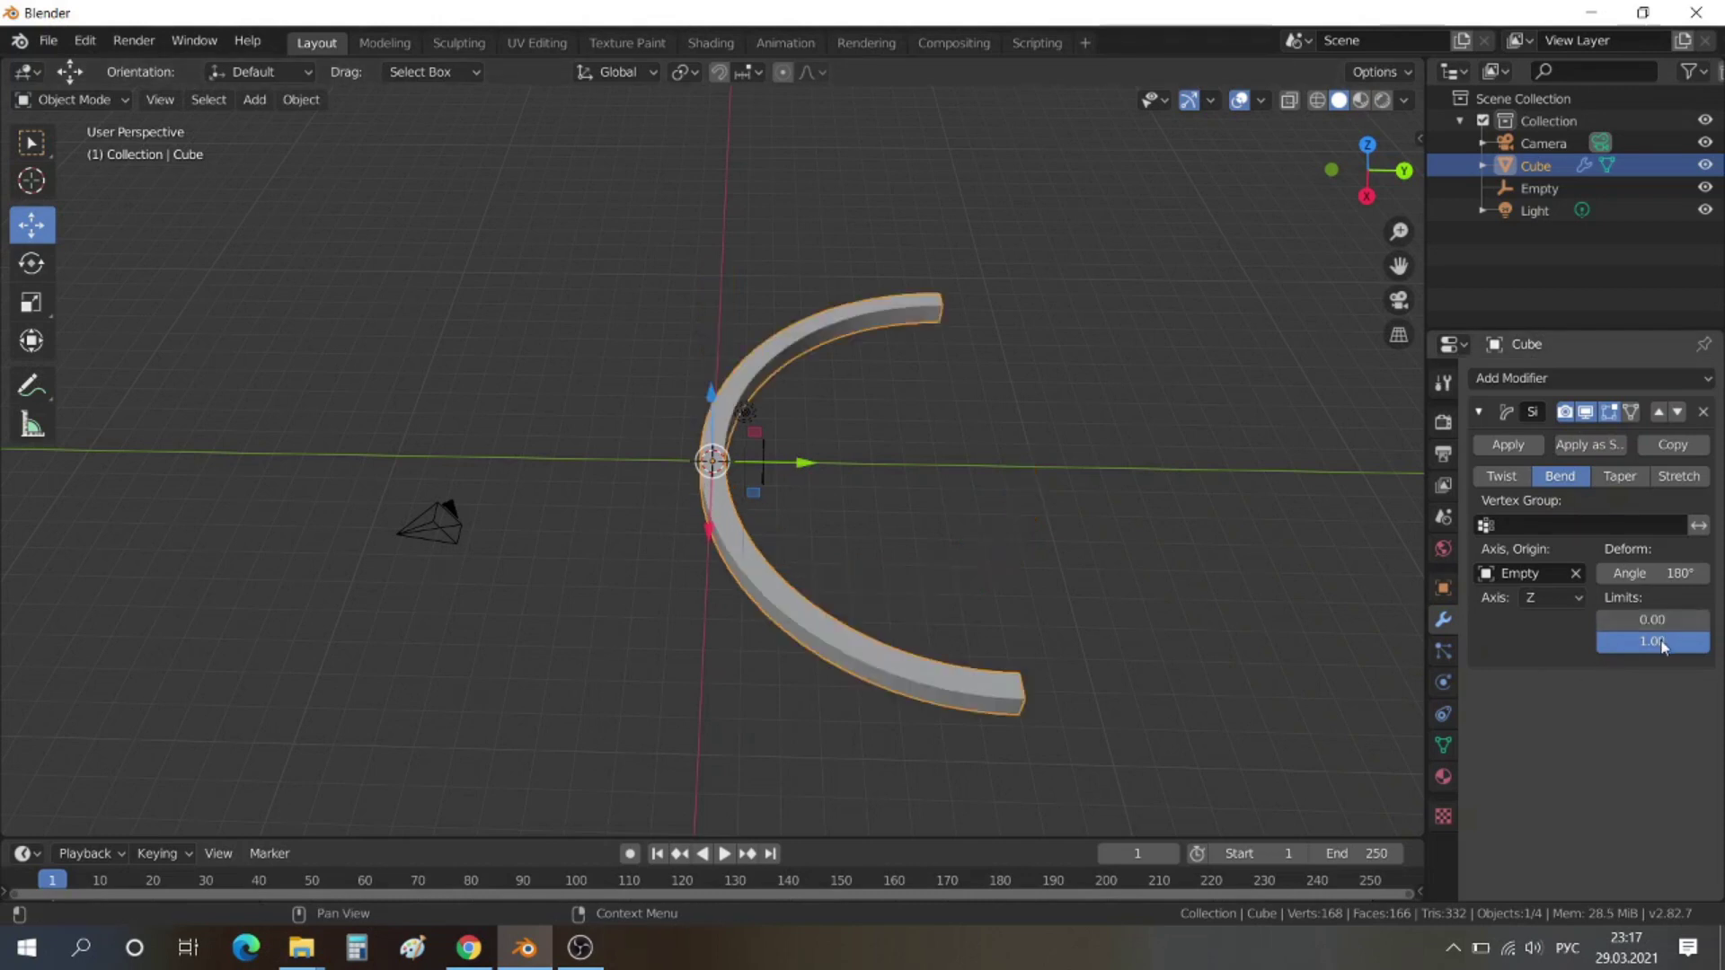
{"action": "type", "text": "0.5"}
{"action": "key", "text": "Return"}
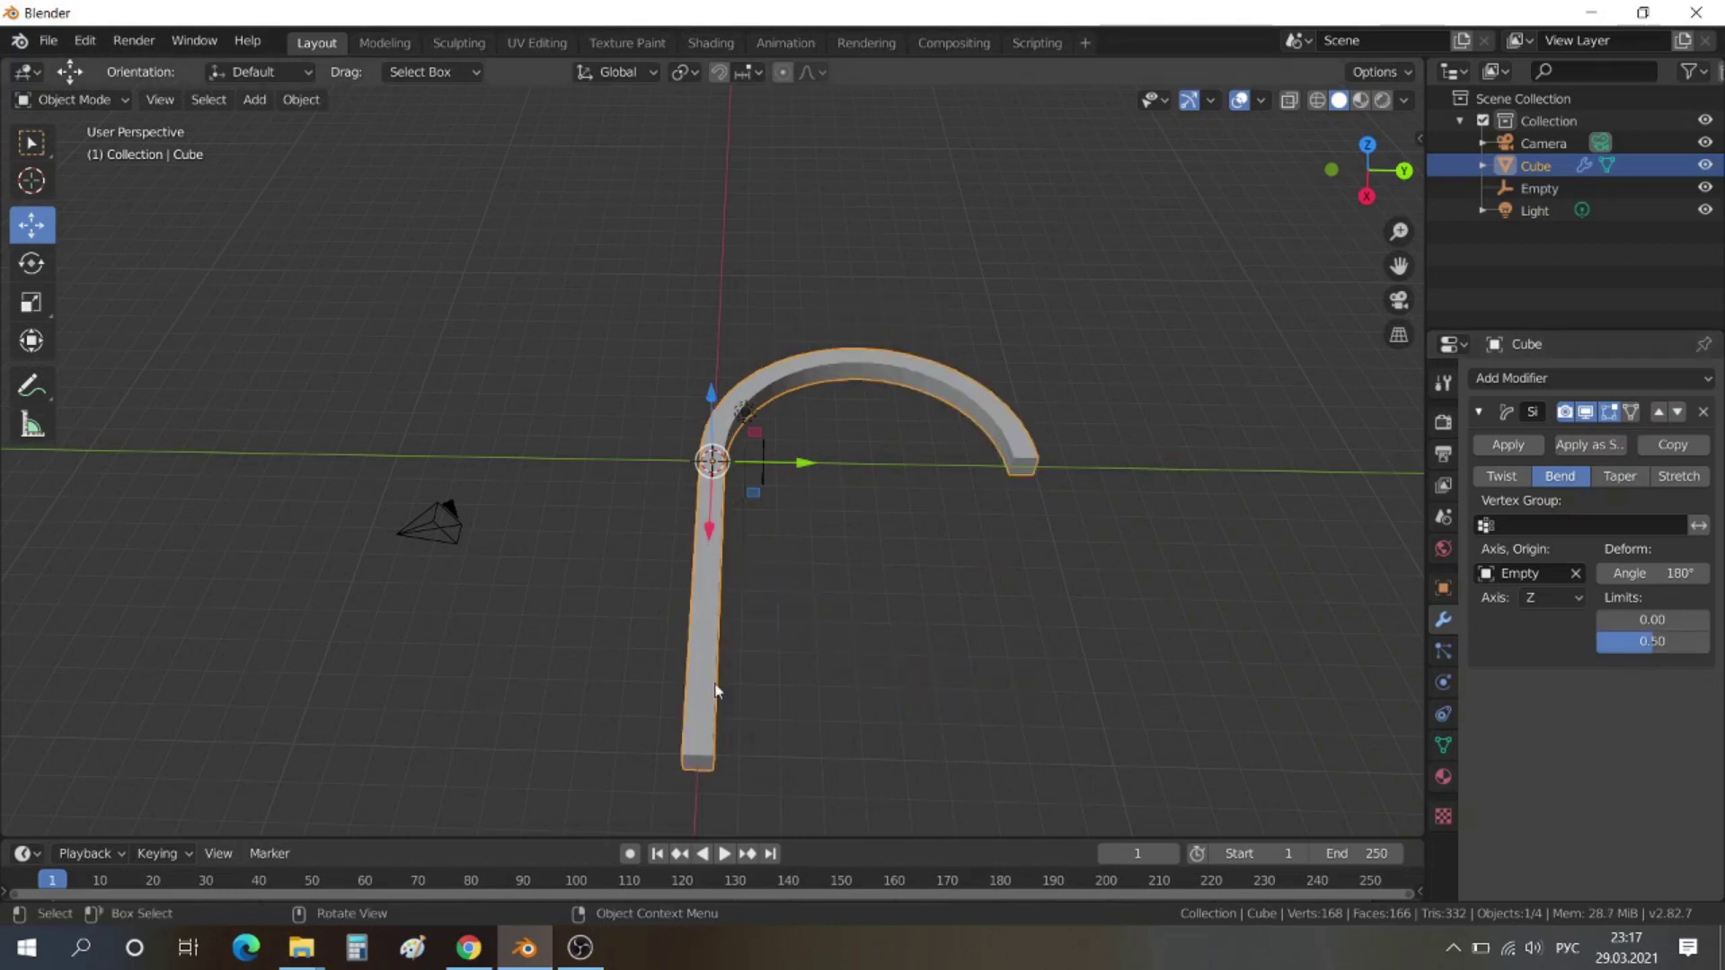
{"action": "left_click", "coordinate": [1653, 619]}
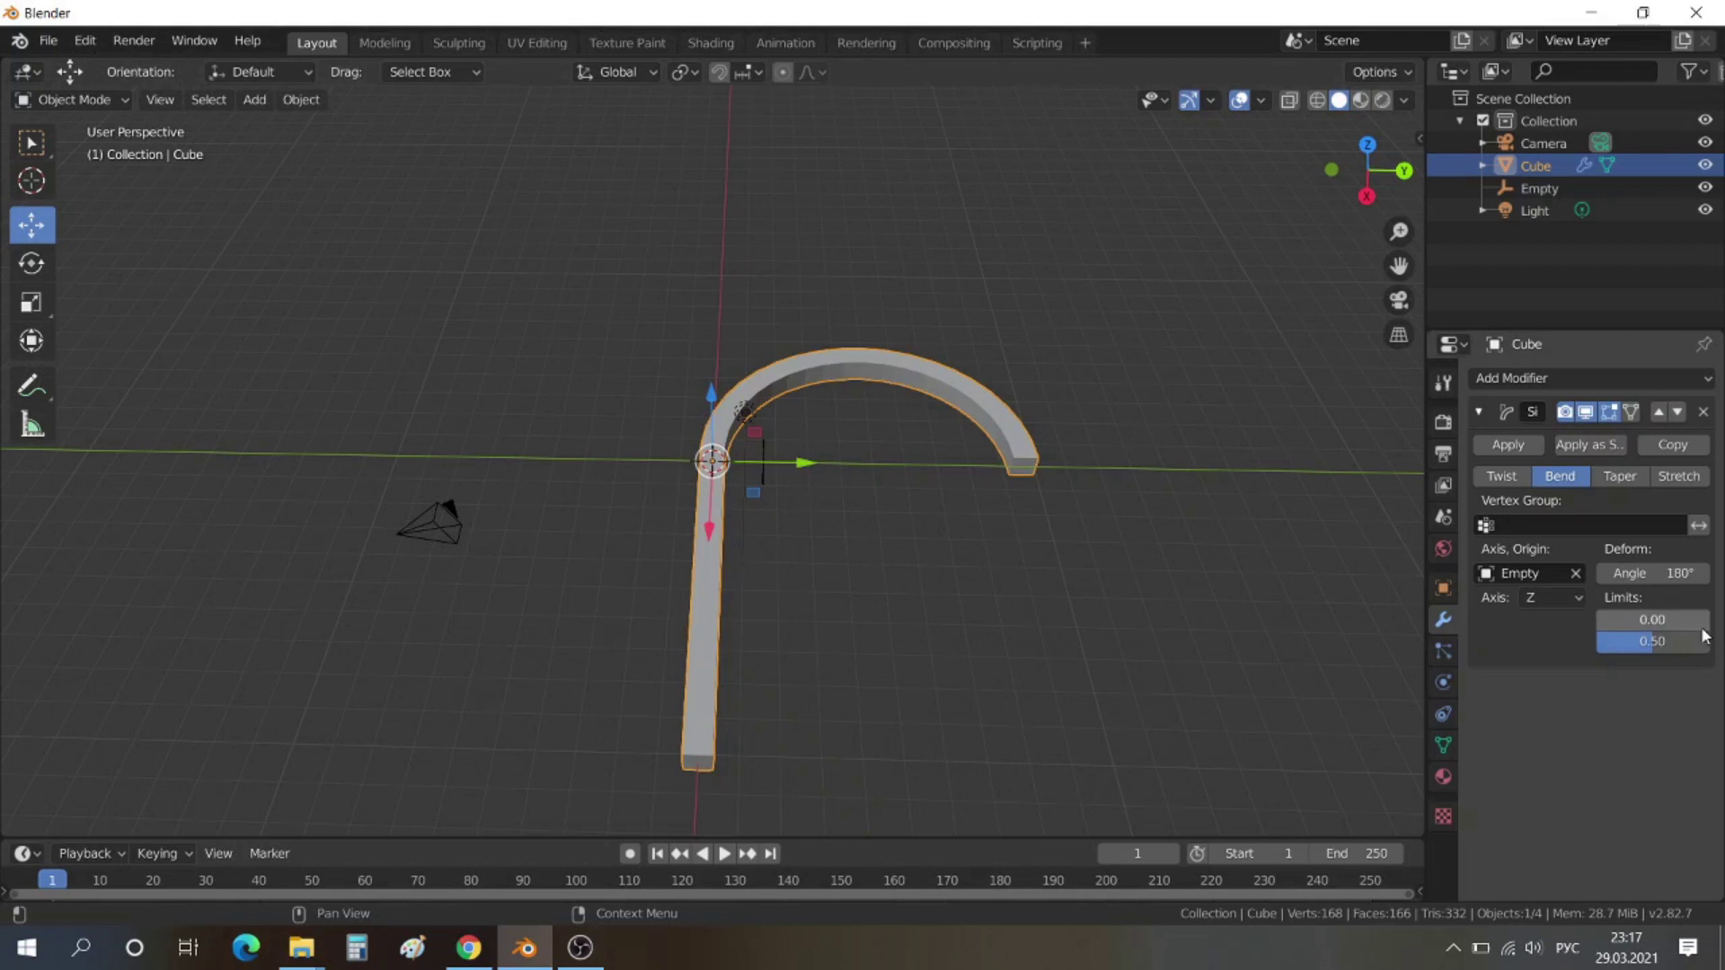
{"action": "type", "text": "0."}
{"action": "key", "text": "Return"}
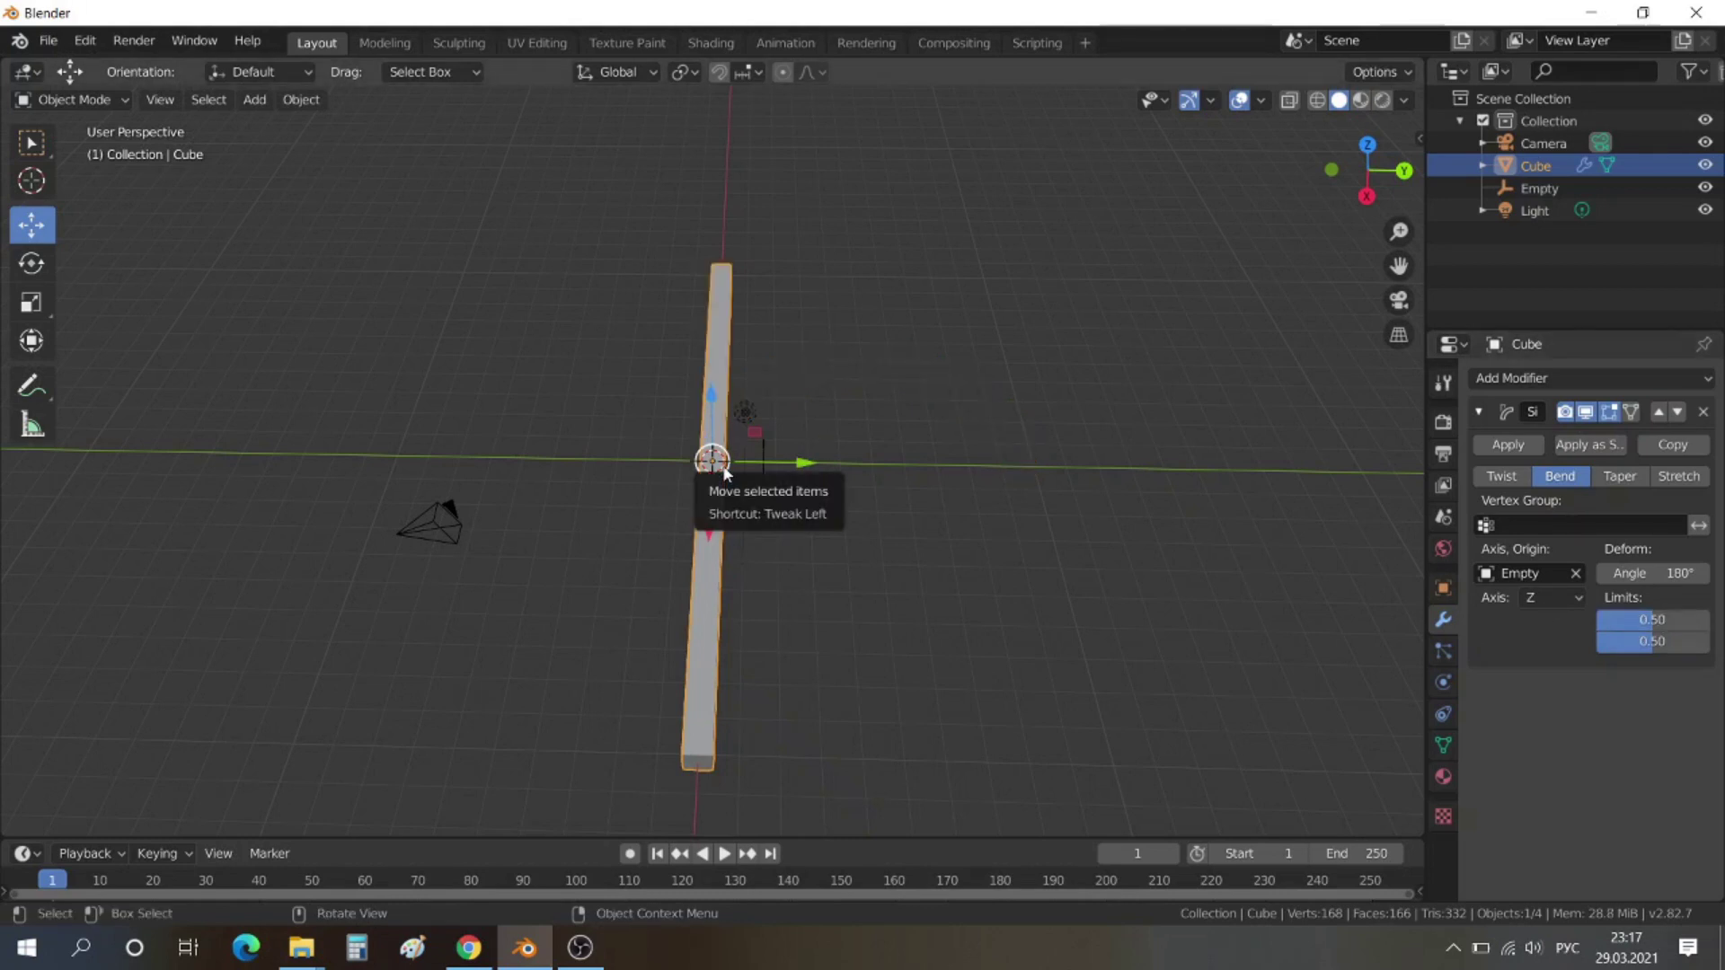
{"action": "left_click", "coordinate": [1670, 618]}
{"action": "type", "text": "0."}
{"action": "key", "text": "Return"}
{"action": "left_click", "coordinate": [1659, 639]}
{"action": "type", "text": "0.4"}
{"action": "key", "text": "Return"}
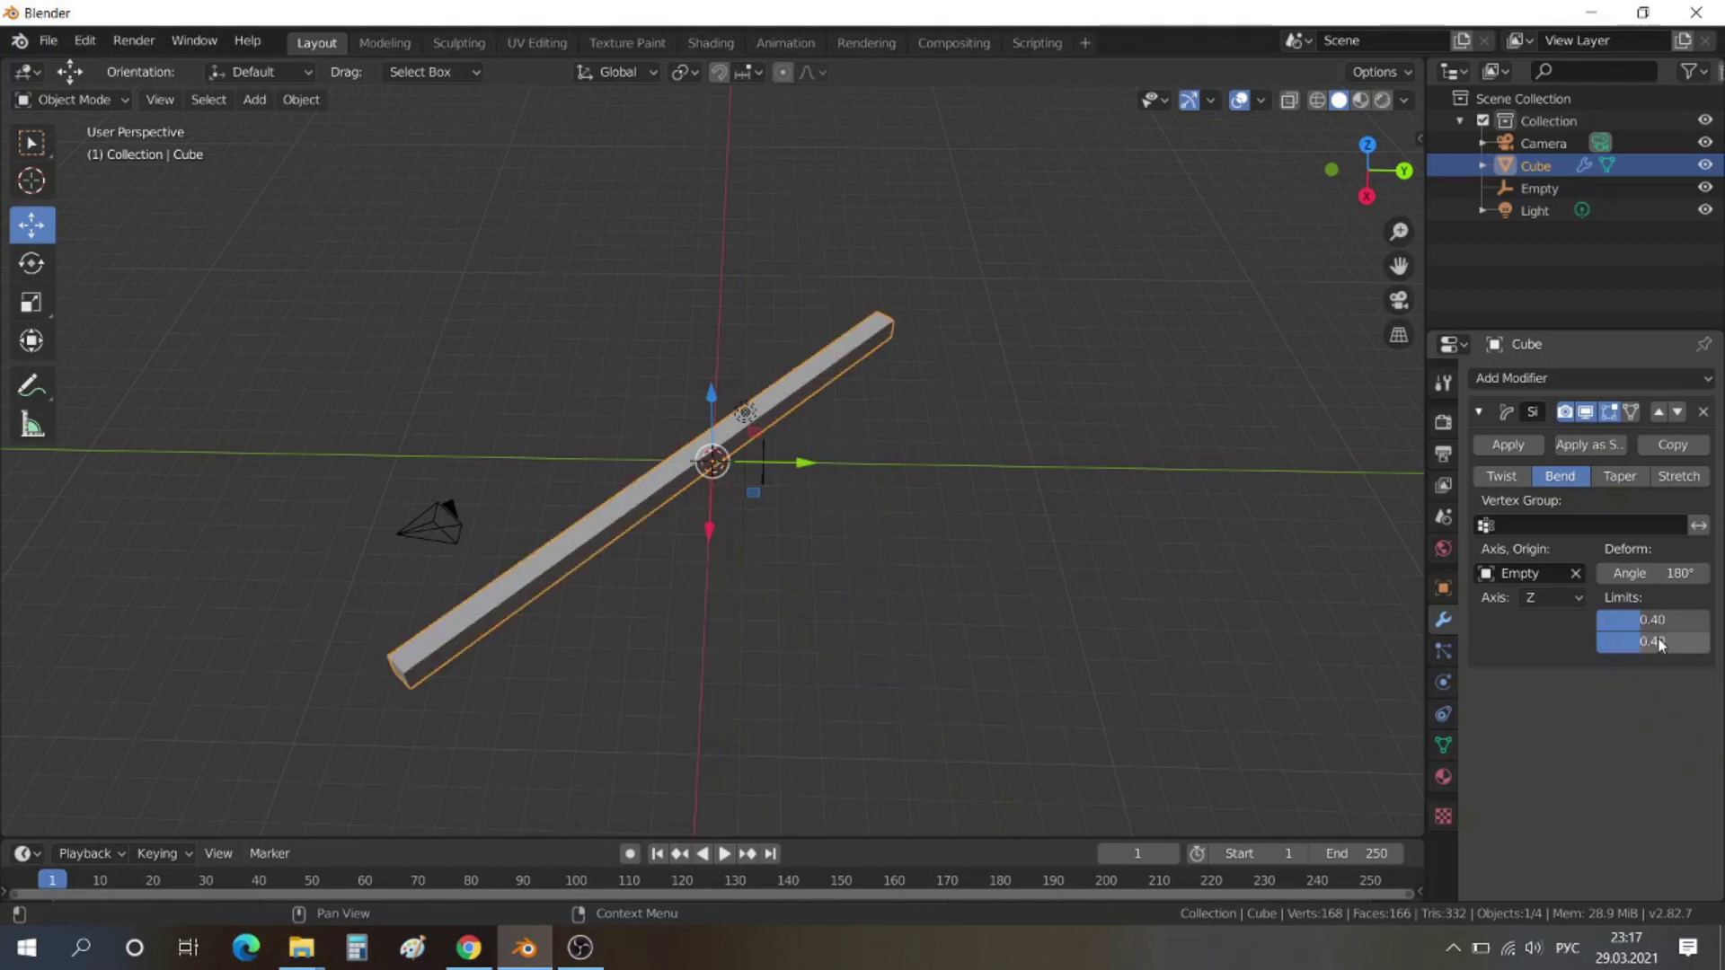
{"action": "left_click", "coordinate": [1675, 621]}
{"action": "type", "text": "0"}
{"action": "key", "text": "Return"}
{"action": "left_click", "coordinate": [1667, 634]}
{"action": "type", "text": "0."}
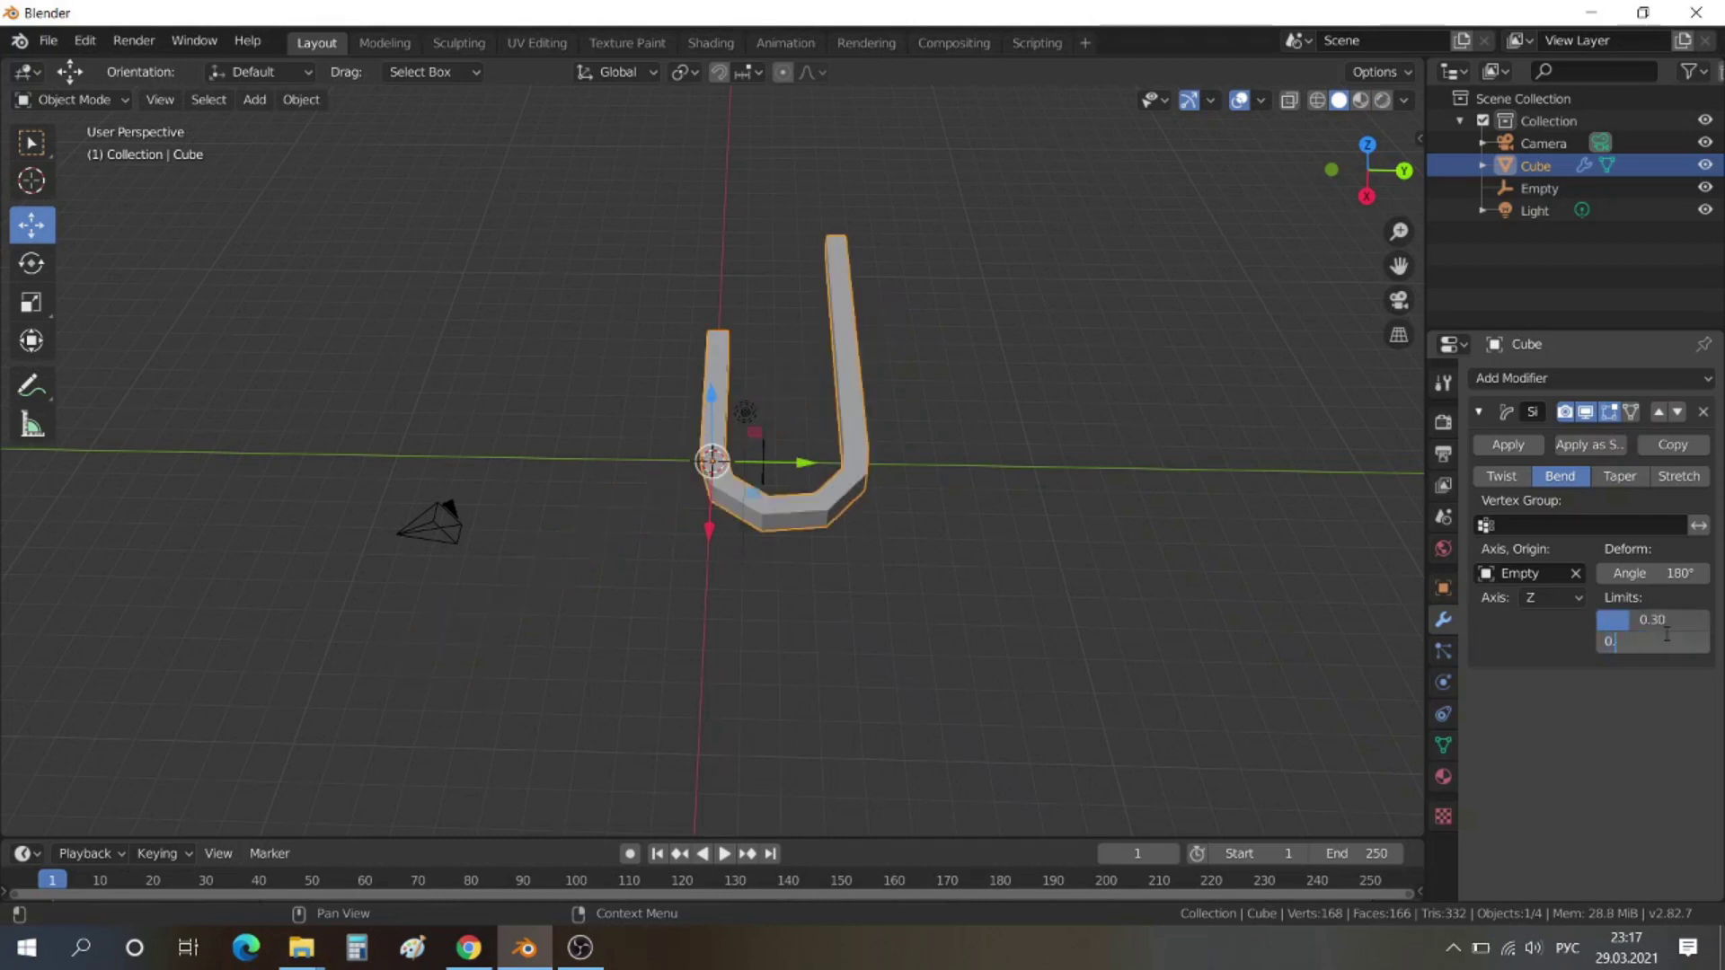
{"action": "type", "text": "7"}
{"action": "key", "text": "Return"}
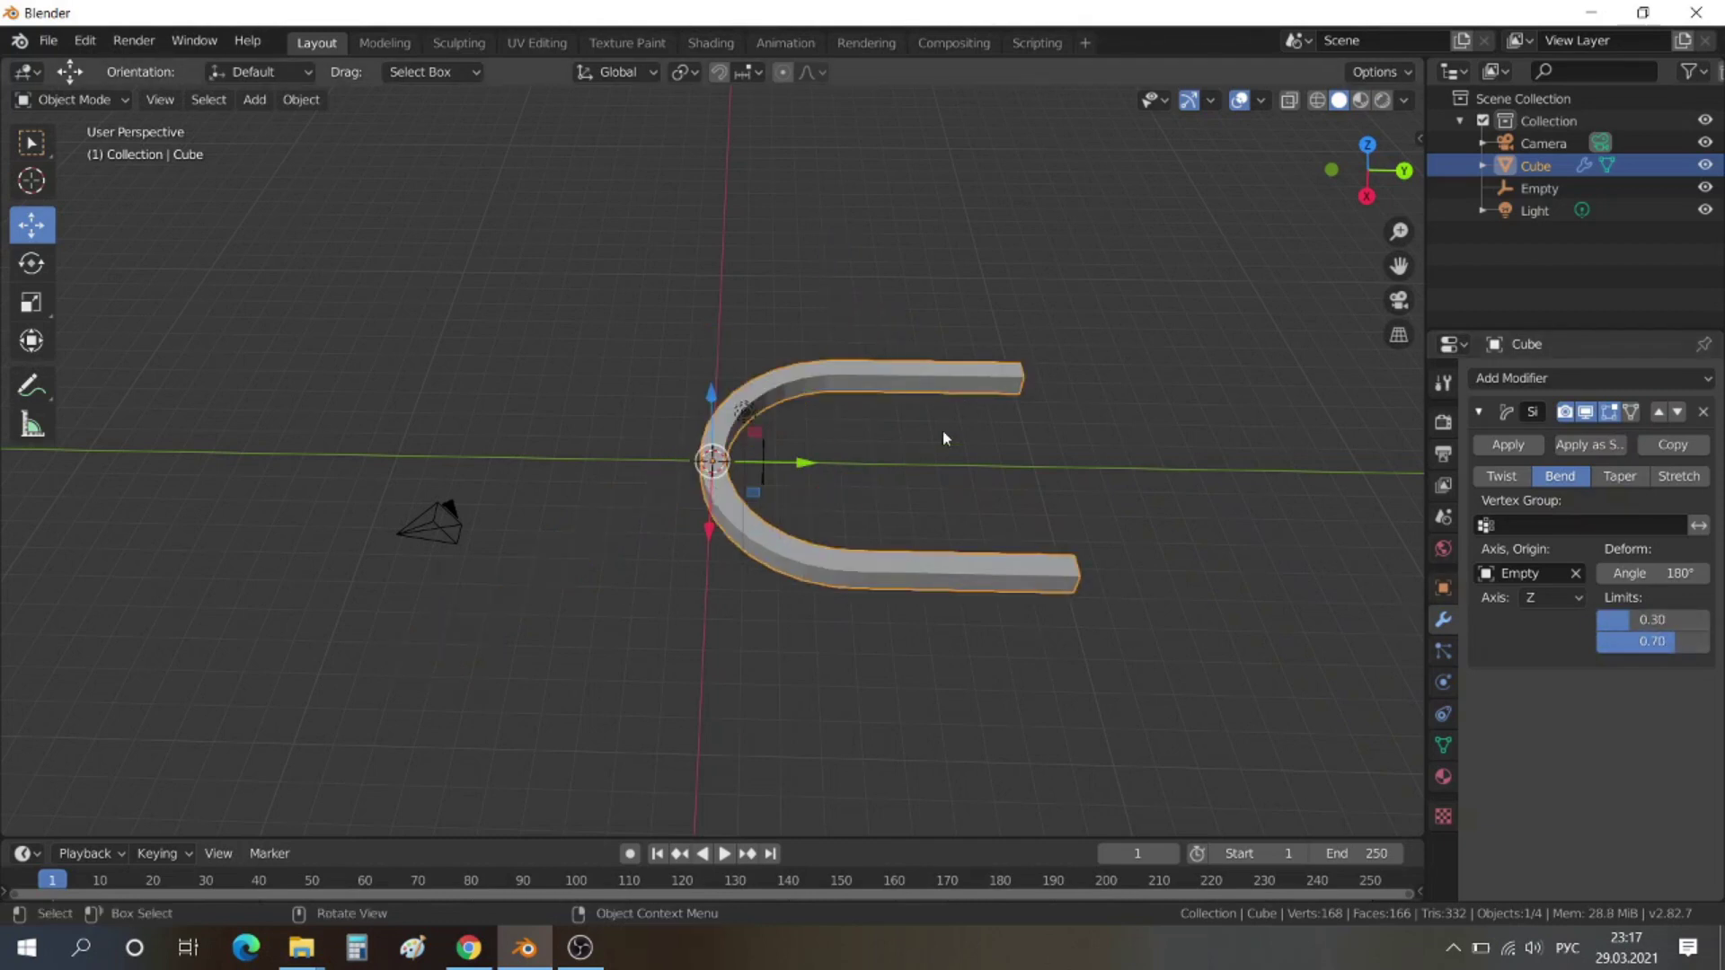
Nudge the Empty along X to about -0.04 m using G then X
{"action": "left_click", "coordinate": [762, 464]}
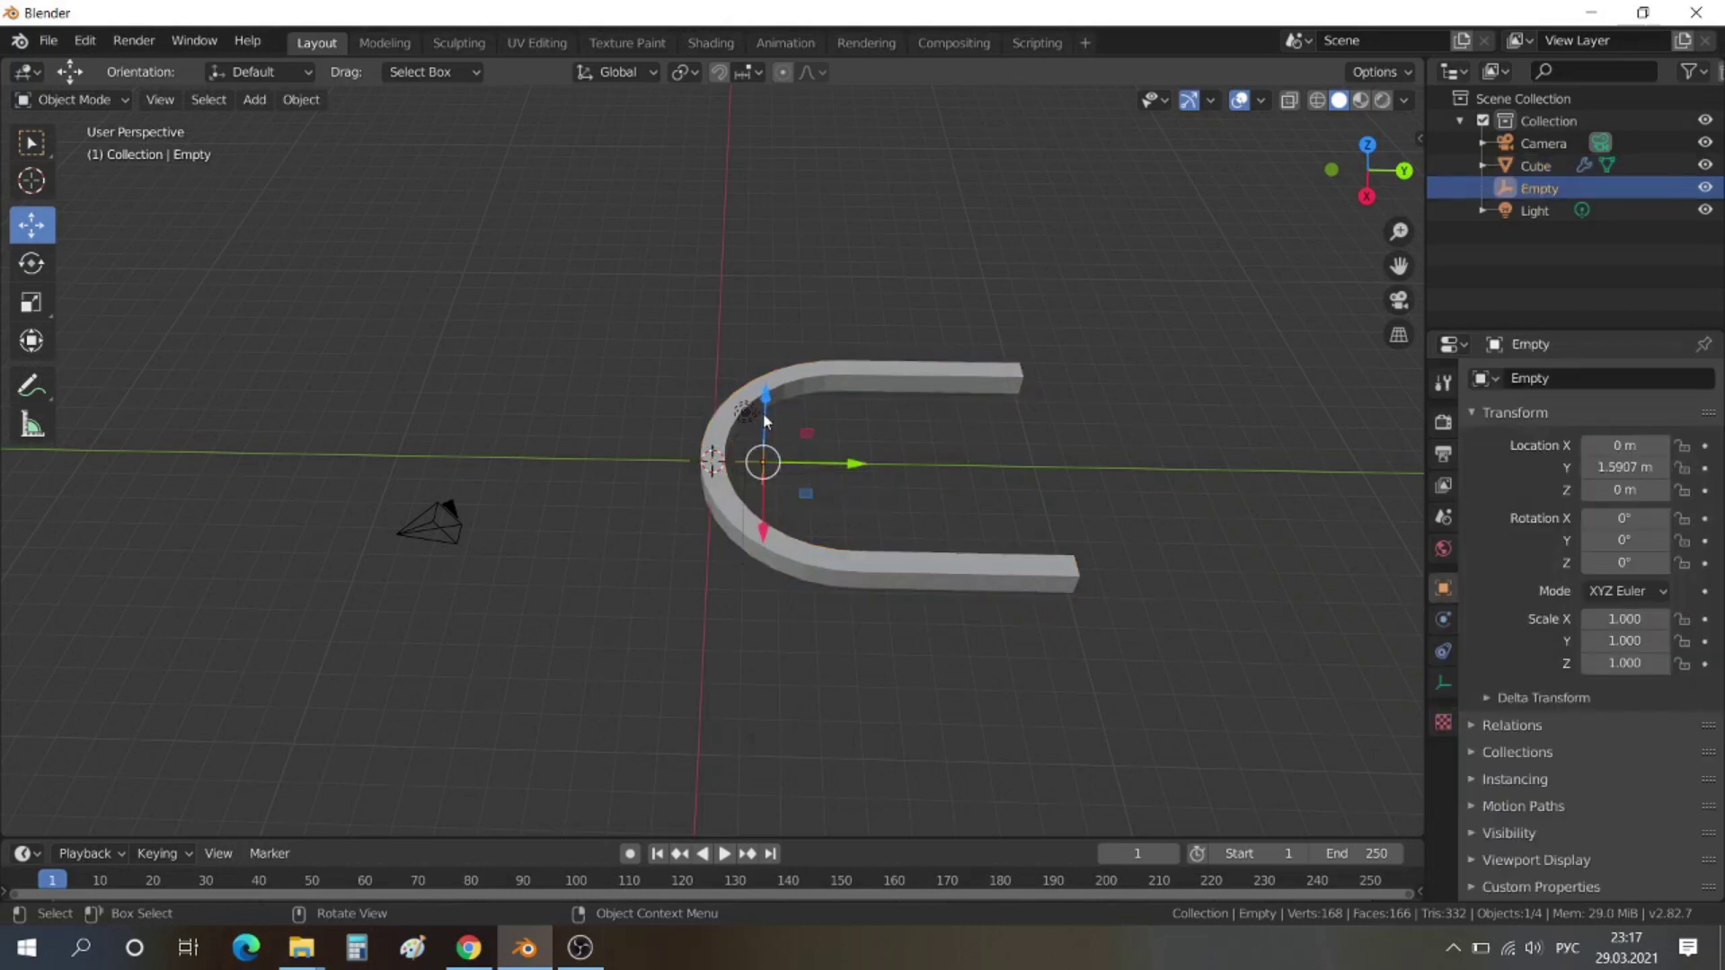
{"action": "key", "text": "g"}
{"action": "key", "text": "x"}
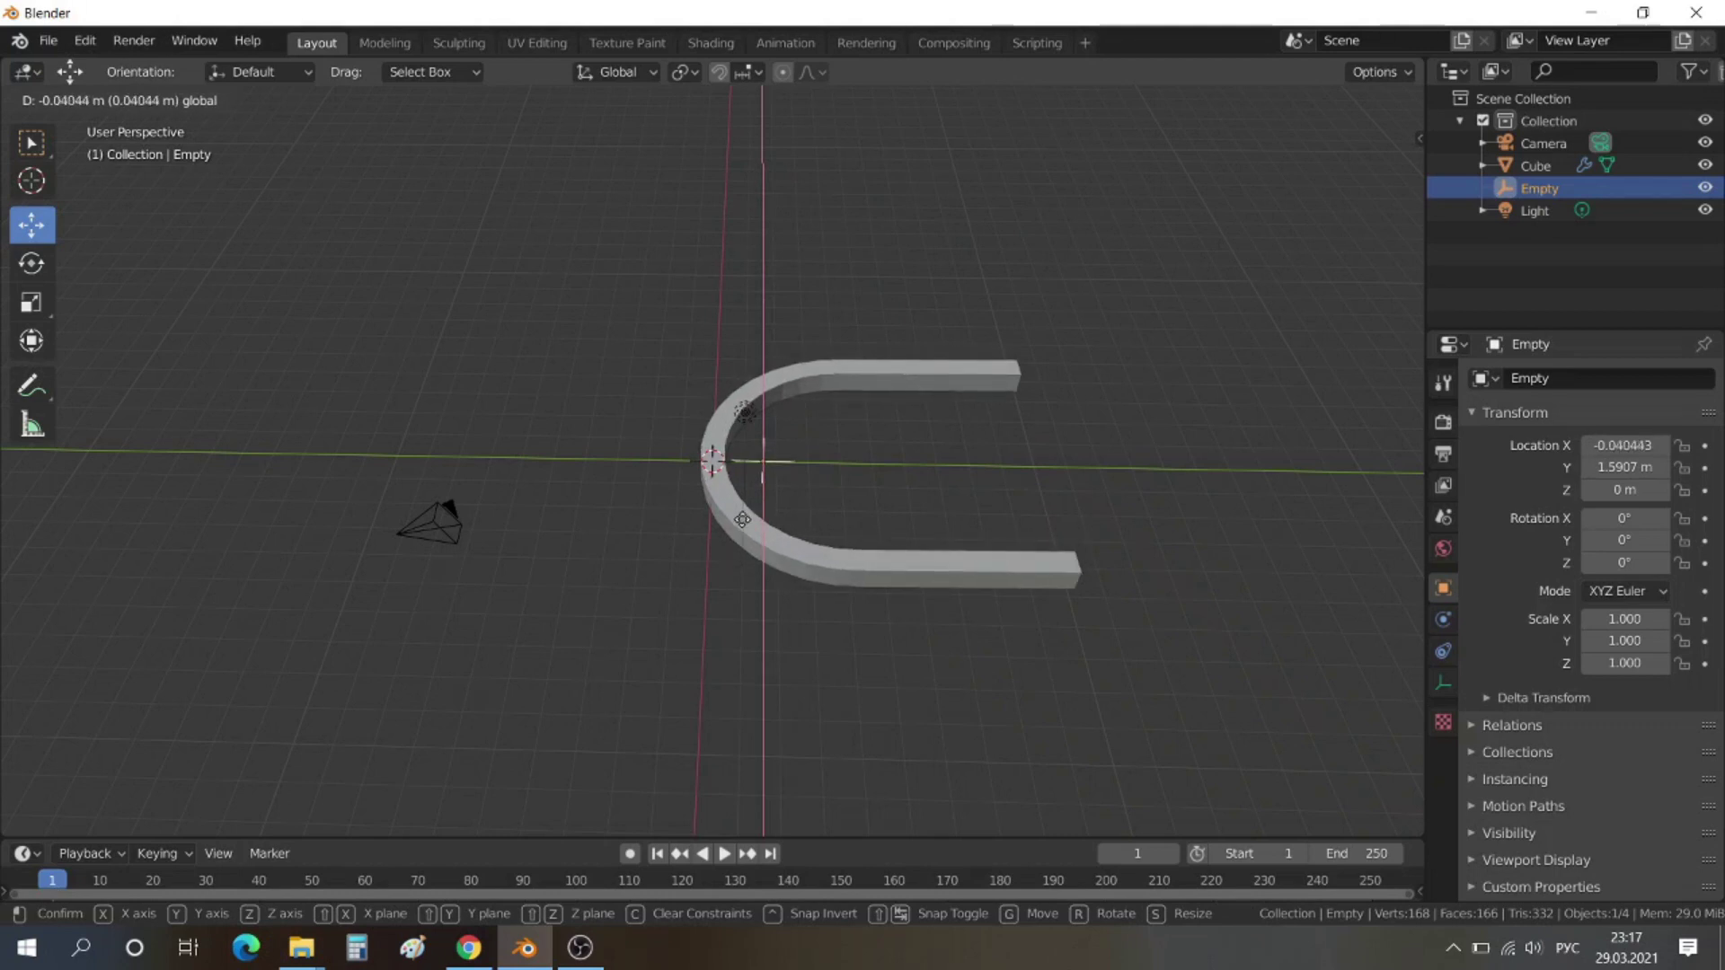
{"action": "left_click", "coordinate": [742, 520]}
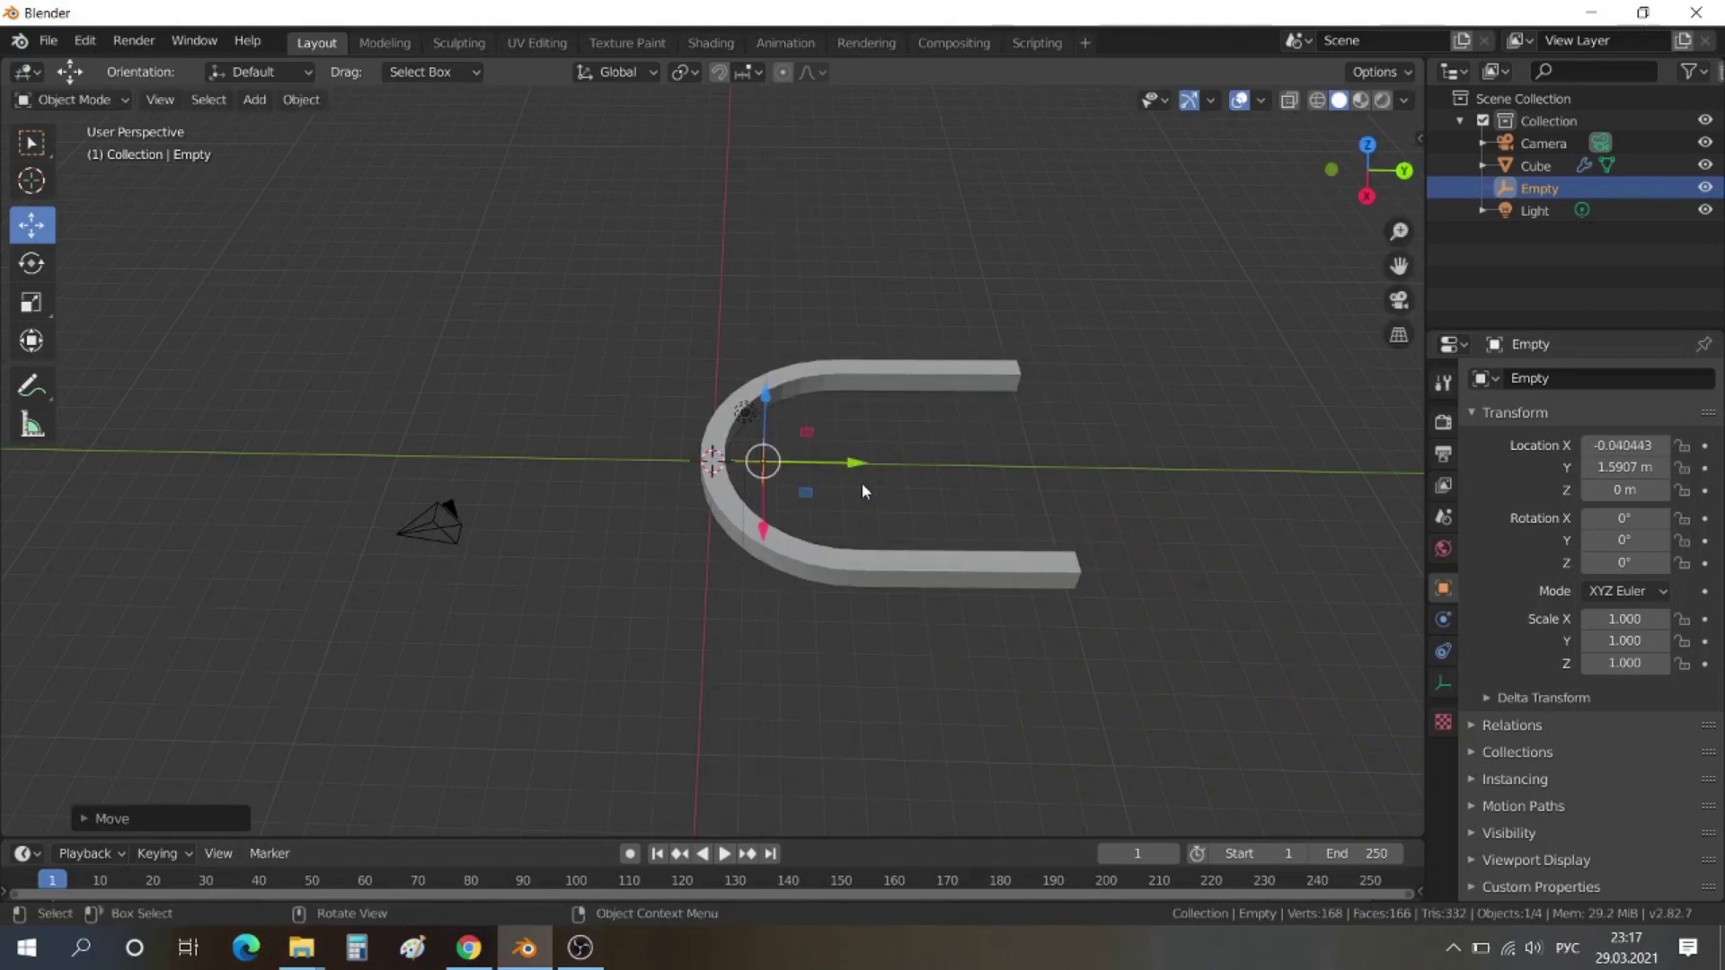